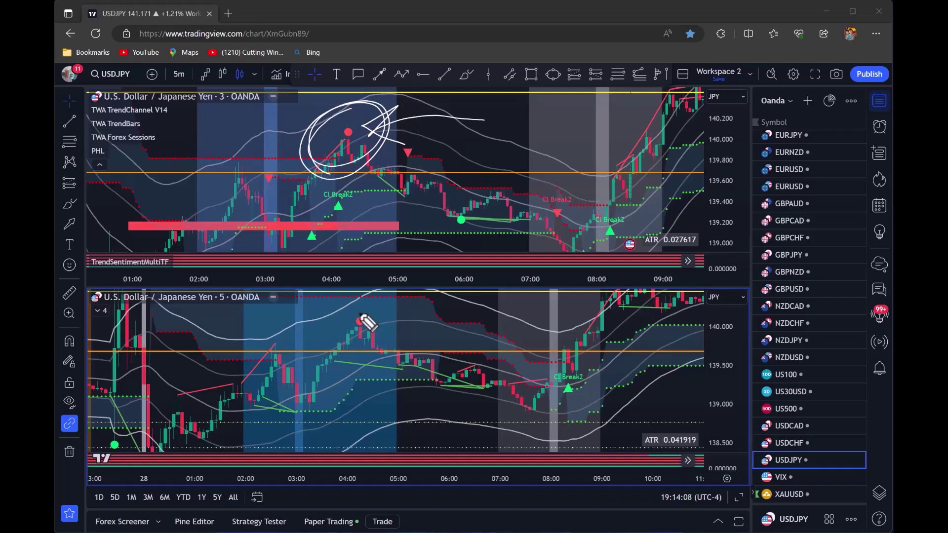
# Circle the red dot on the 5-minute USDJPY chart with an arrow pointing at it, and draw vertical arrows across the watchlist.
pyautogui.moveTo(381, 306); pyautogui.dragTo(358, 355)
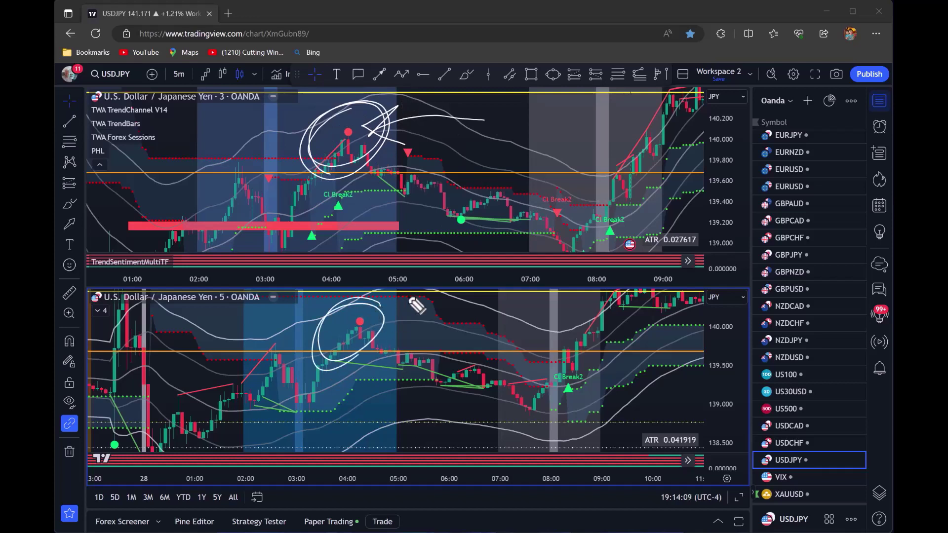
pyautogui.moveTo(454, 310); pyautogui.dragTo(404, 347)
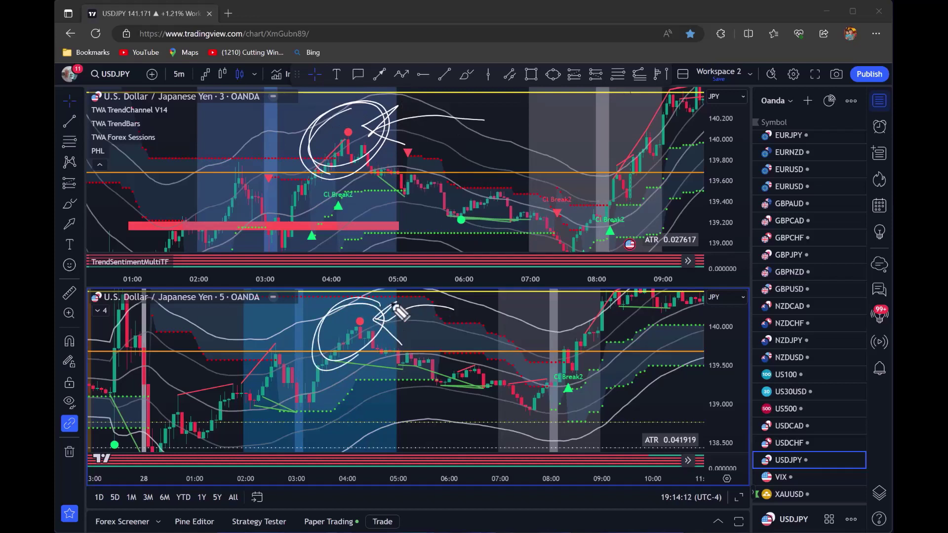
pyautogui.moveTo(829, 119); pyautogui.dragTo(849, 316)
pyautogui.moveTo(821, 269)
pyautogui.mouseDown()
pyautogui.moveTo(840, 346)
pyautogui.moveTo(866, 270)
pyautogui.mouseUp()
pyautogui.moveTo(841, 493); pyautogui.dragTo(864, 395)
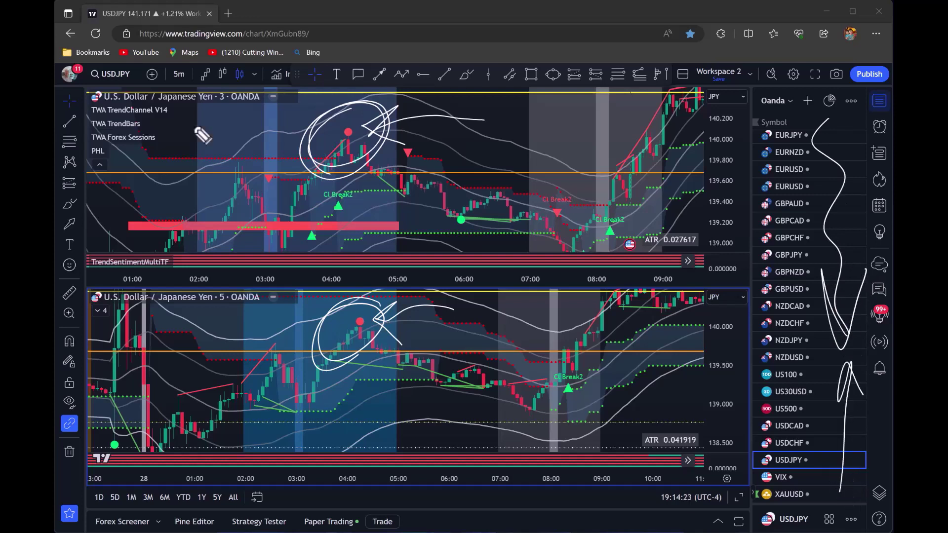
# Mark the blue session's boundaries and middle on the 3-minute chart with lines and arrows, labelling them "London" and "Asian Close".
pyautogui.moveTo(197, 221); pyautogui.dragTo(203, 163)
pyautogui.moveTo(390, 221)
pyautogui.mouseDown()
pyautogui.moveTo(396, 145)
pyautogui.moveTo(399, 218)
pyautogui.mouseUp()
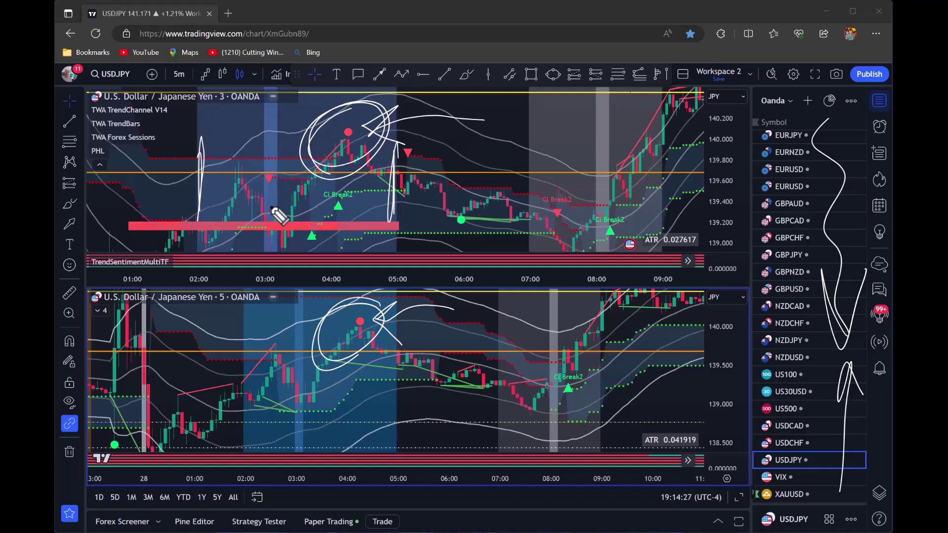
pyautogui.moveTo(270, 211); pyautogui.dragTo(274, 298)
pyautogui.moveTo(253, 241); pyautogui.dragTo(287, 252)
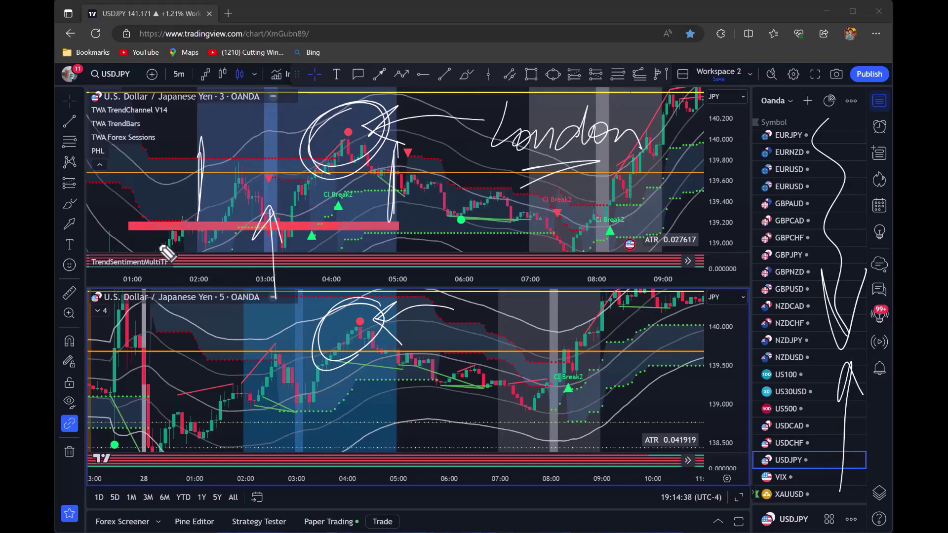
pyautogui.moveTo(126, 241)
pyautogui.mouseDown()
pyautogui.moveTo(200, 242)
pyautogui.moveTo(178, 261)
pyautogui.mouseUp()
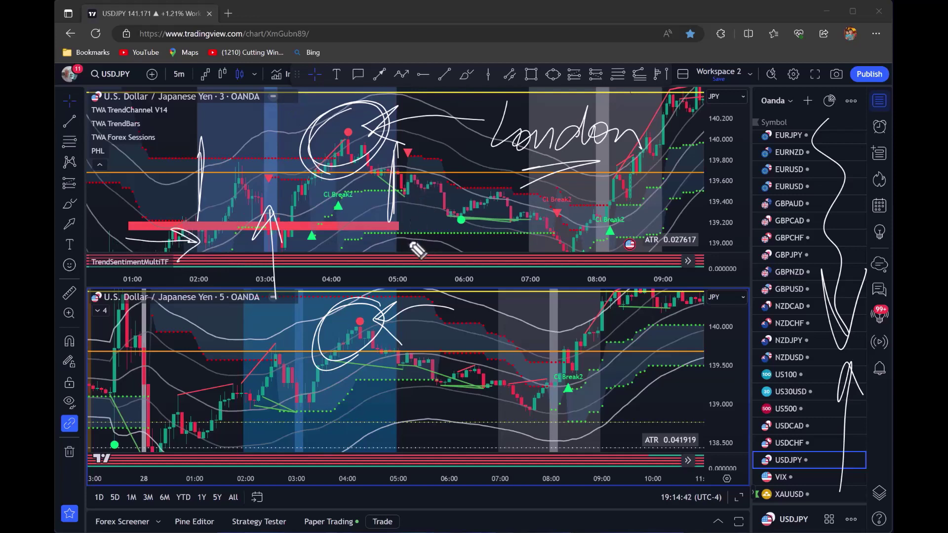
pyautogui.moveTo(404, 198)
pyautogui.mouseDown()
pyautogui.moveTo(396, 267)
pyautogui.moveTo(583, 196)
pyautogui.moveTo(642, 220)
pyautogui.mouseUp()
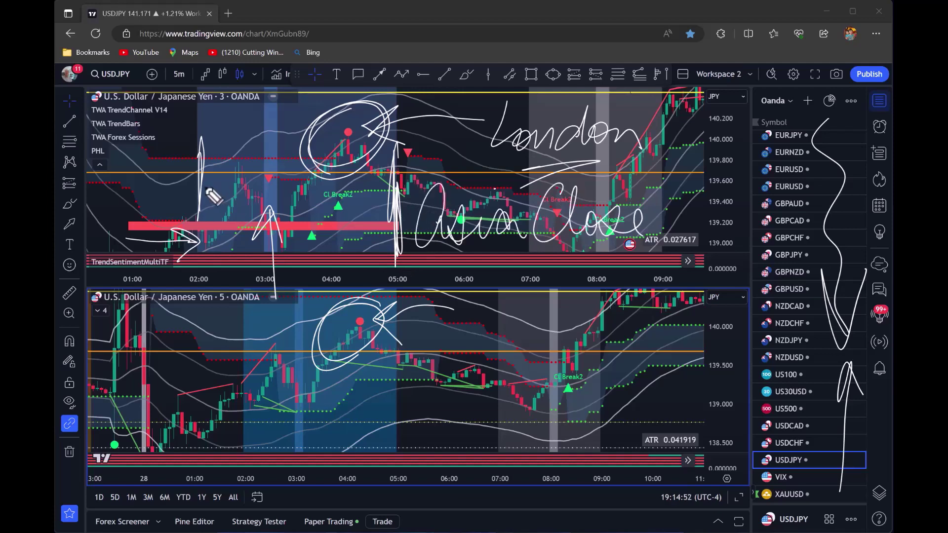
pyautogui.moveTo(197, 191); pyautogui.dragTo(382, 192)
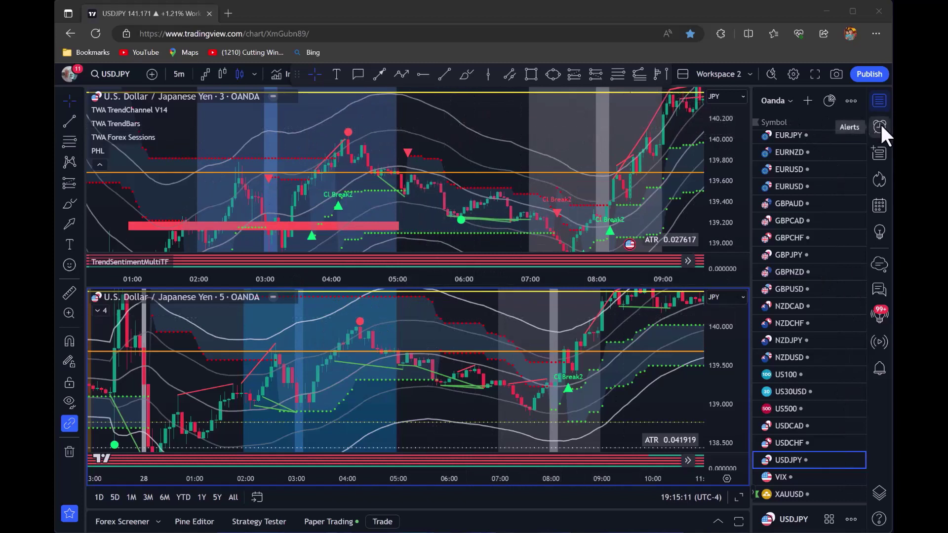
# Mark the Alerts control with a circle and an arrow, and open the alerts log to review its entries.
pyautogui.moveTo(884, 121); pyautogui.dragTo(861, 131)
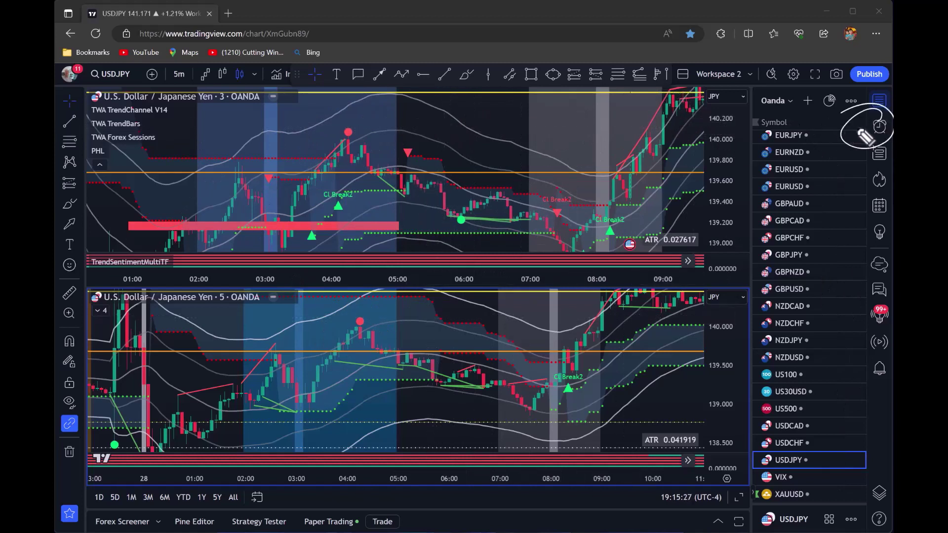
pyautogui.moveTo(795, 114); pyautogui.dragTo(868, 129)
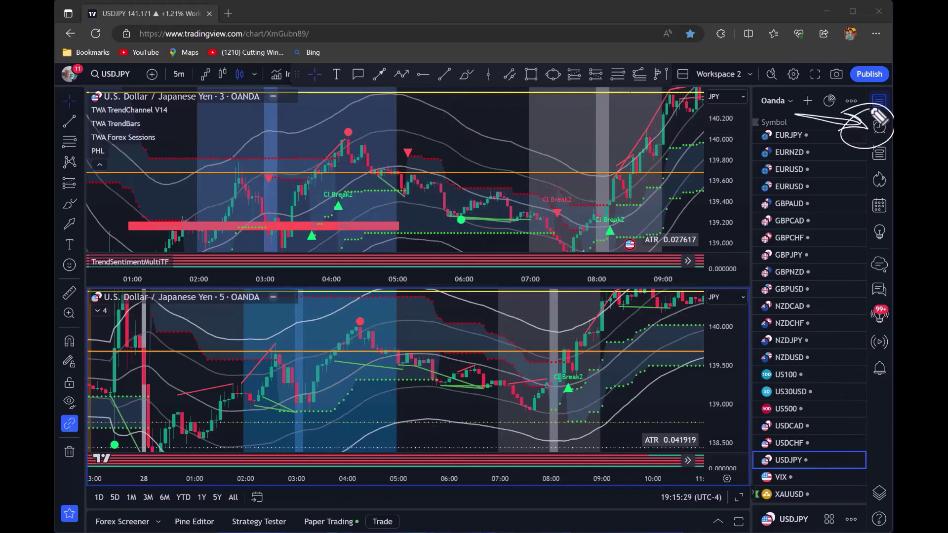
pyautogui.click(881, 124)
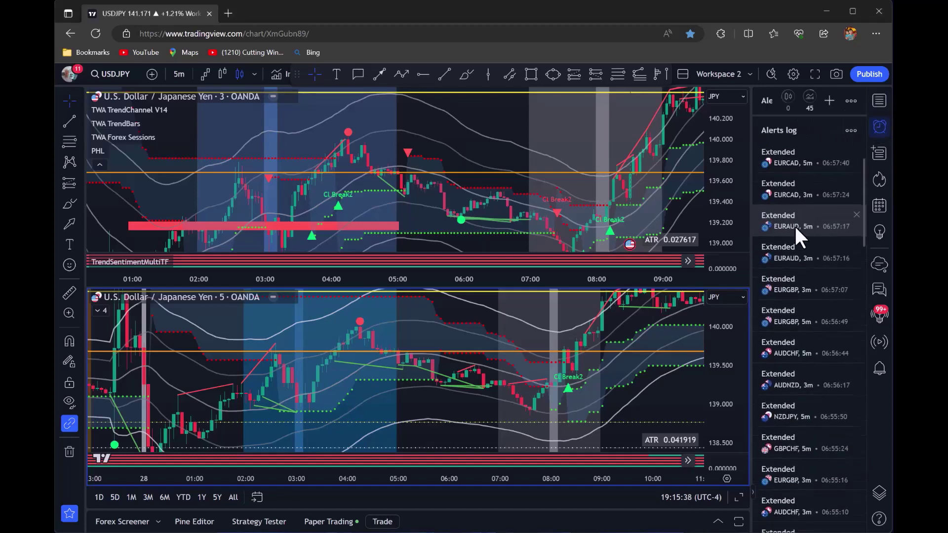
pyautogui.scroll(-6, 815, 363)
pyautogui.scroll(12, 814, 370)
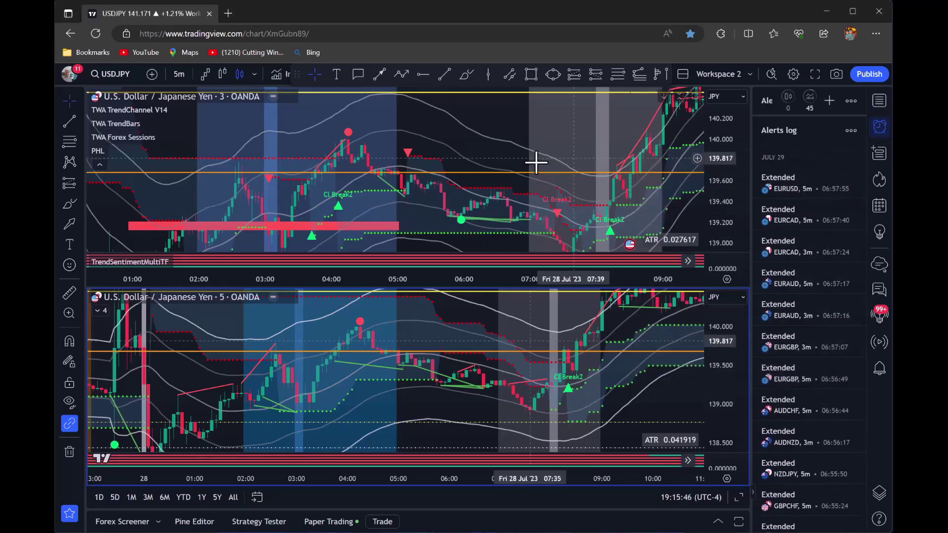
# Return to the watchlist, select USDJPY and browse the listed symbols.
pyautogui.click(879, 100)
pyautogui.scroll(2, 804, 286)
pyautogui.scroll(-2, 806, 291)
pyautogui.click(793, 455)
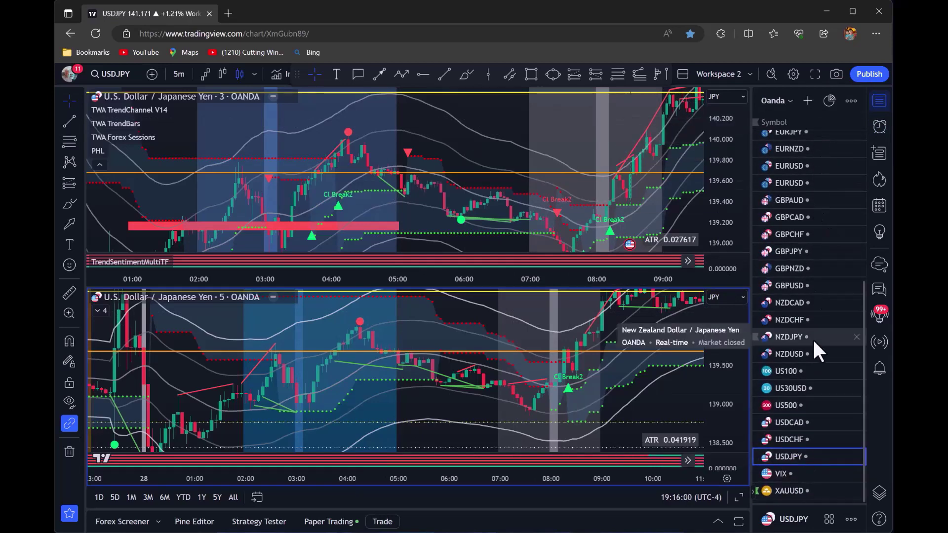
pyautogui.scroll(3, 826, 179)
pyautogui.scroll(-3, 822, 392)
# Examine the 3-minute USDJPY chart from the blue session of 28 July to the latest candles and back.
pyautogui.click(442, 135)
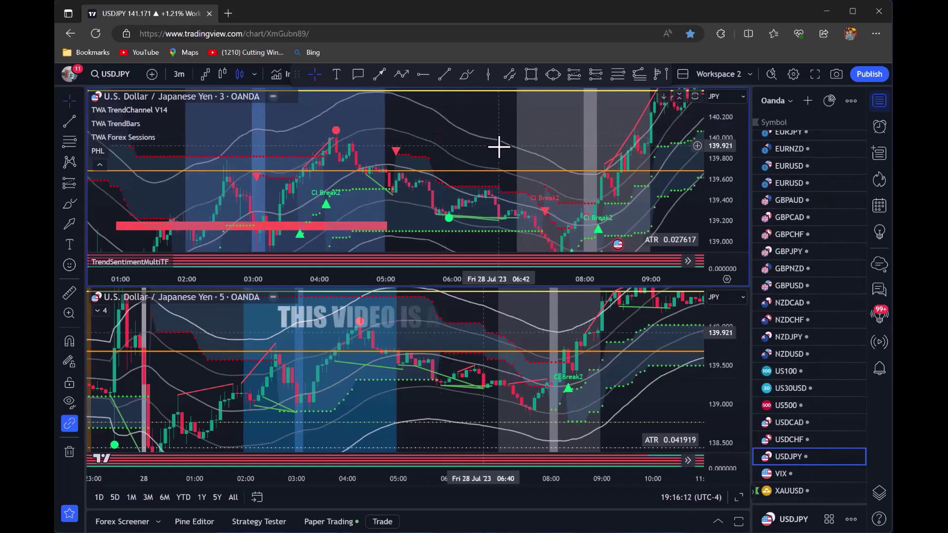
pyautogui.moveTo(491, 149); pyautogui.dragTo(197, 209)
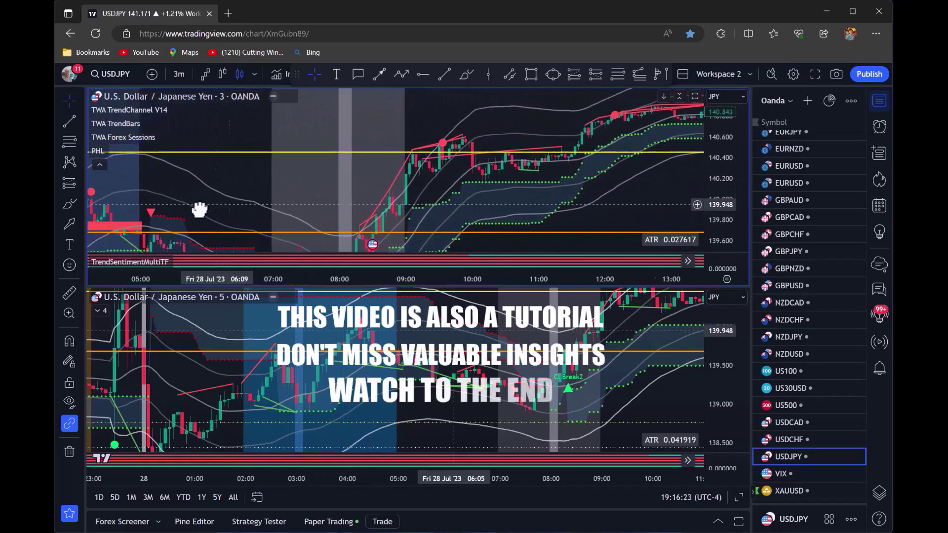
pyautogui.moveTo(595, 155); pyautogui.dragTo(352, 207)
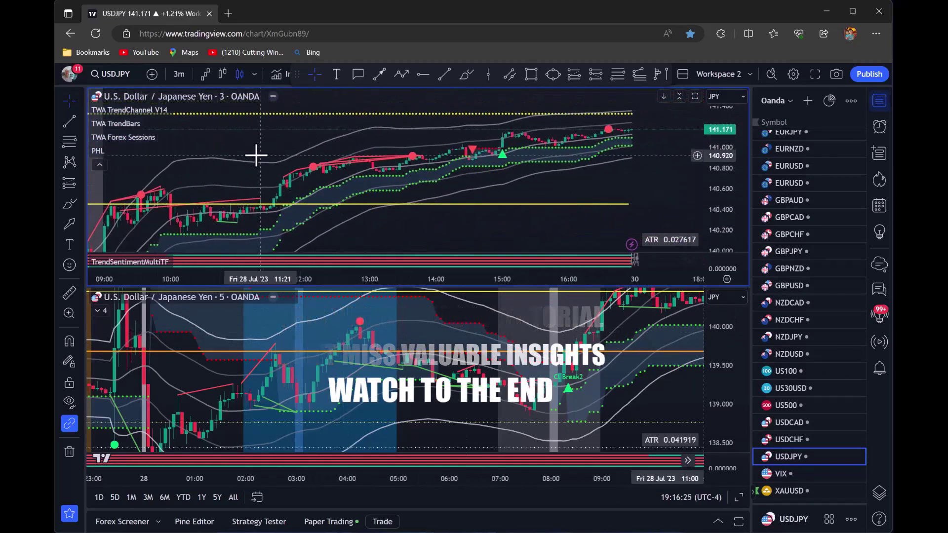
pyautogui.moveTo(254, 152); pyautogui.dragTo(541, 165)
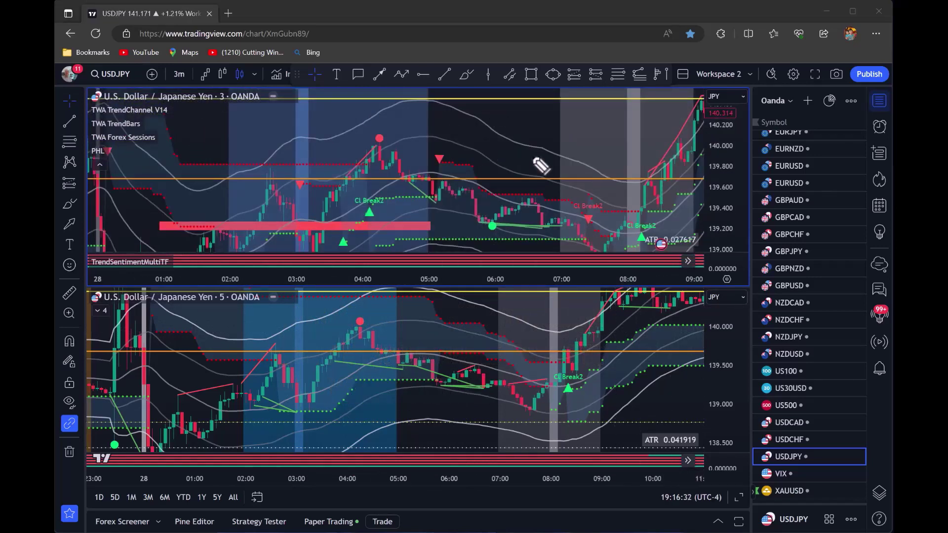
# Write "3m" on the upper chart, circle its 3m interval, and label the lower chart as the 5-minute one.
pyautogui.moveTo(464, 114)
pyautogui.mouseDown()
pyautogui.moveTo(504, 114)
pyautogui.moveTo(460, 176)
pyautogui.mouseUp()
pyautogui.moveTo(524, 165)
pyautogui.mouseDown()
pyautogui.moveTo(540, 153)
pyautogui.moveTo(556, 168)
pyautogui.mouseUp()
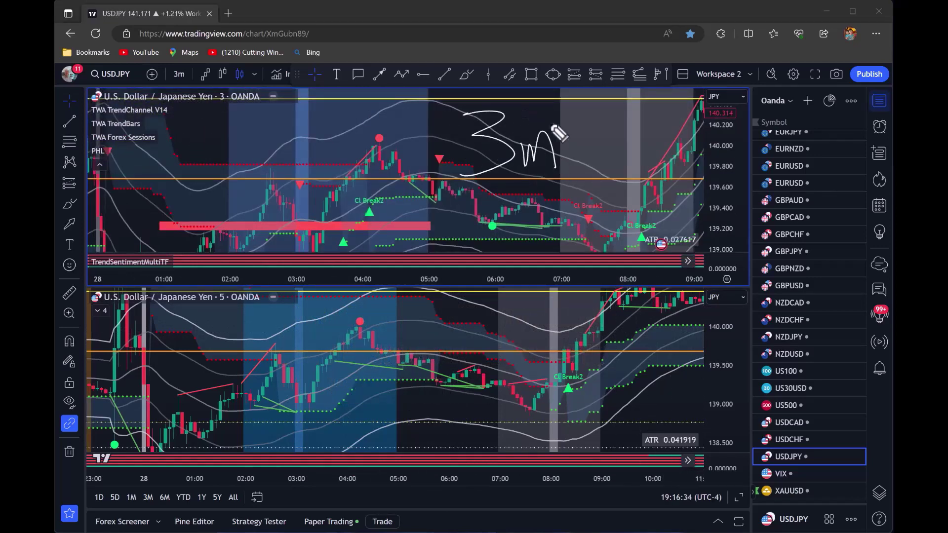
pyautogui.moveTo(212, 61); pyautogui.dragTo(148, 113)
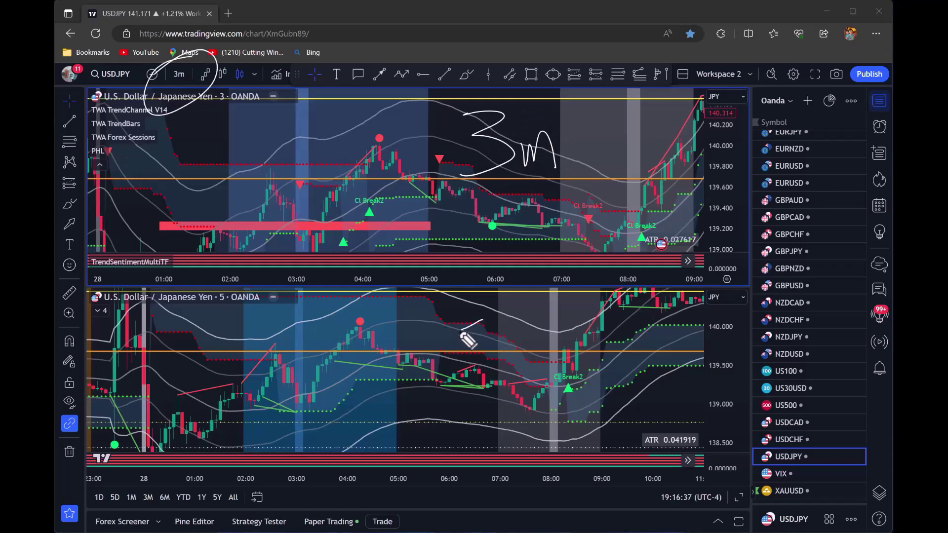
pyautogui.moveTo(467, 340); pyautogui.dragTo(494, 348)
pyautogui.moveTo(500, 348); pyautogui.dragTo(560, 340)
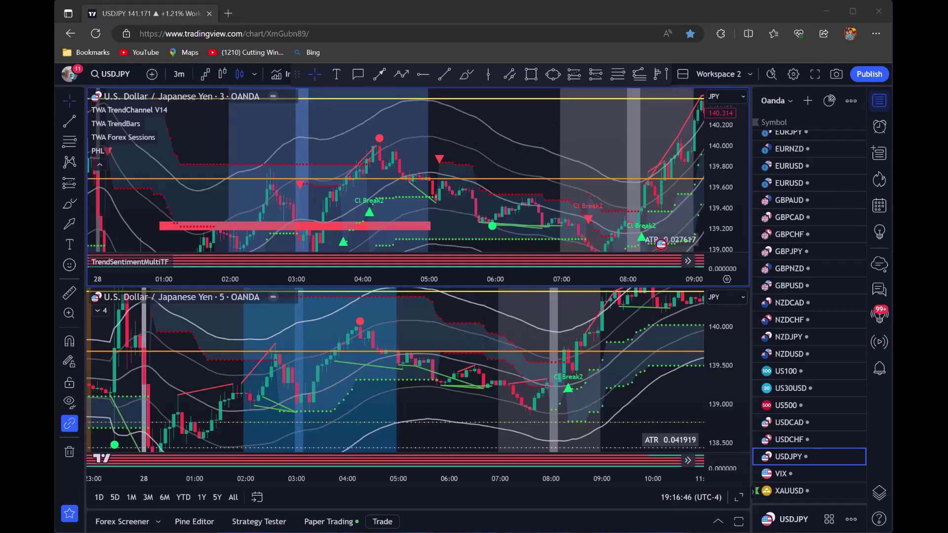
# Switch to a three-chart layout with one chart above two, and reset and rescale the new 4-hour USDJPY chart's view.
pyautogui.moveTo(573, 207); pyautogui.dragTo(679, 84)
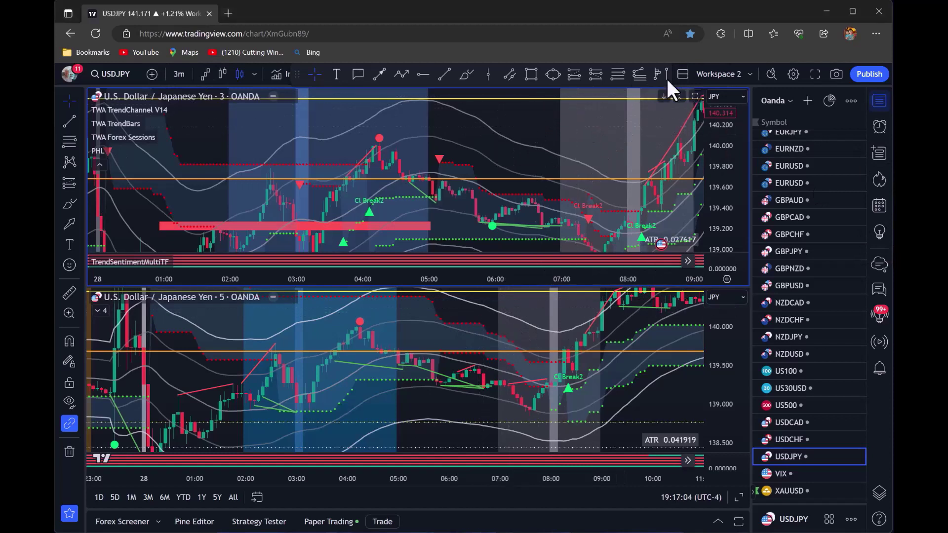
pyautogui.click(683, 74)
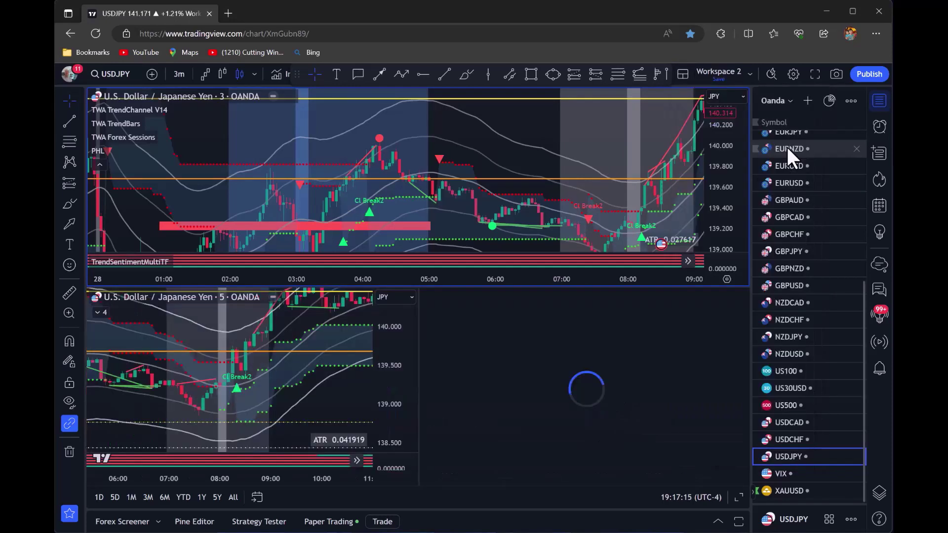
pyautogui.click(786, 148)
pyautogui.rightClick(582, 347)
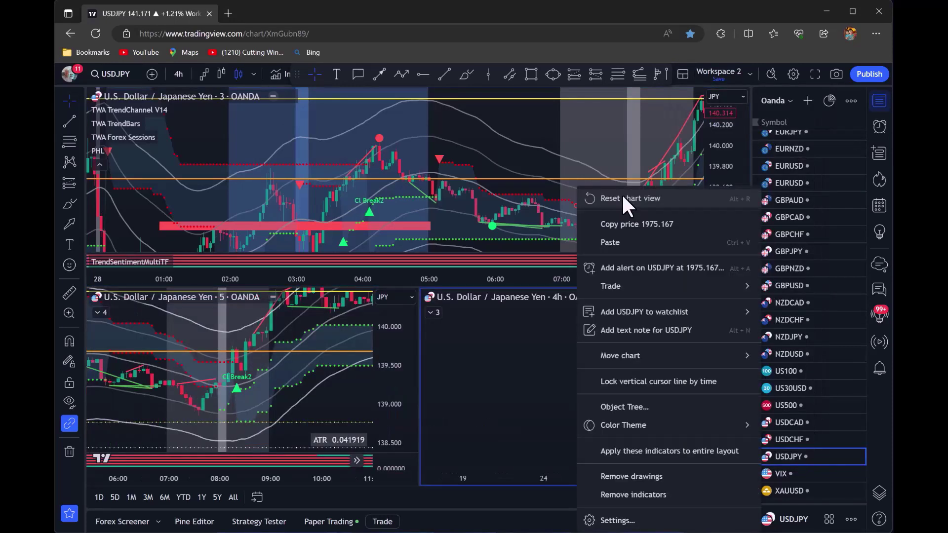
pyautogui.click(623, 198)
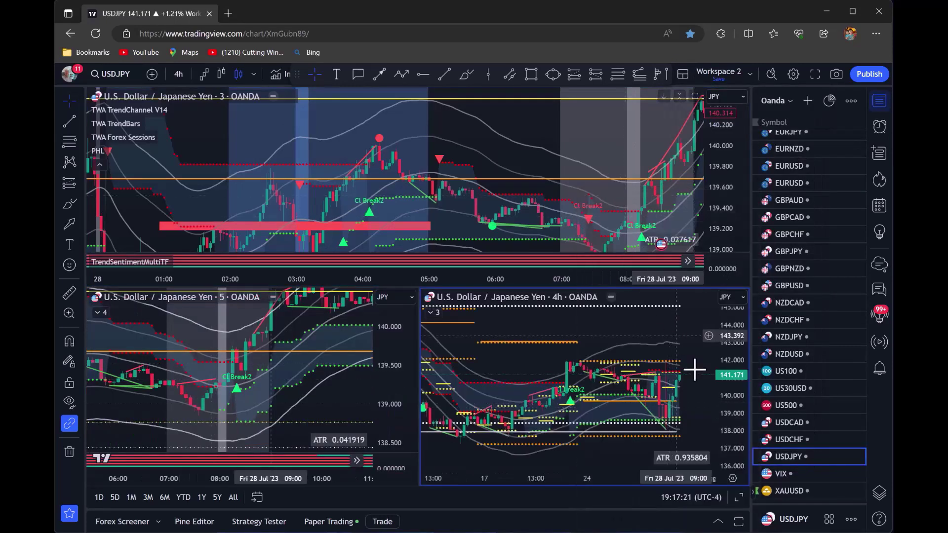
pyautogui.moveTo(733, 420); pyautogui.dragTo(731, 364)
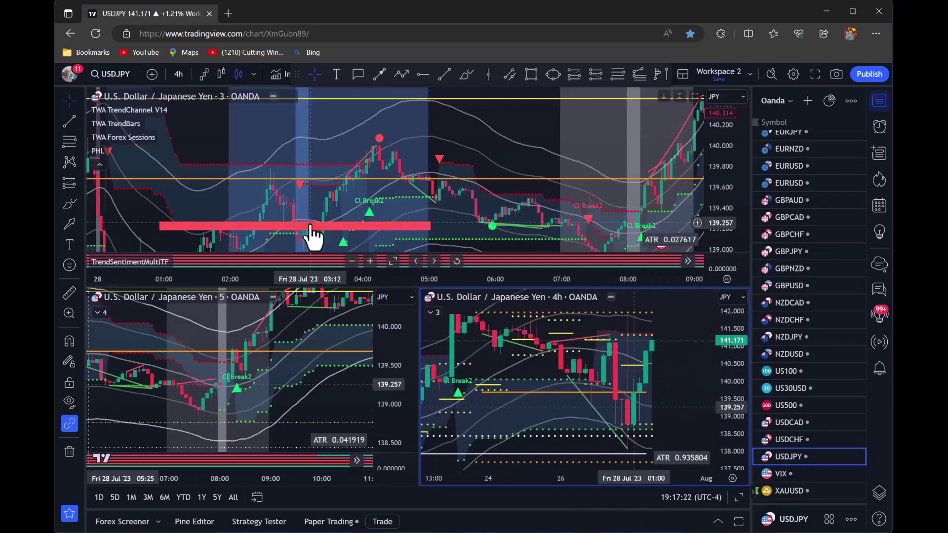
# Change the new USDJPY chart's interval to 1 hour and stretch its price scale to fit the recent candles.
pyautogui.click(178, 74)
pyautogui.click(191, 241)
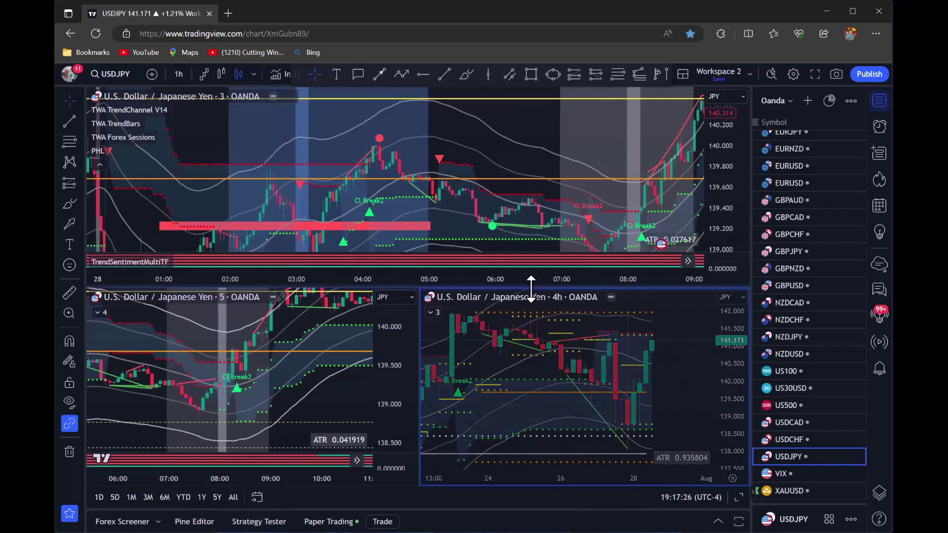
pyautogui.moveTo(724, 396); pyautogui.dragTo(728, 354)
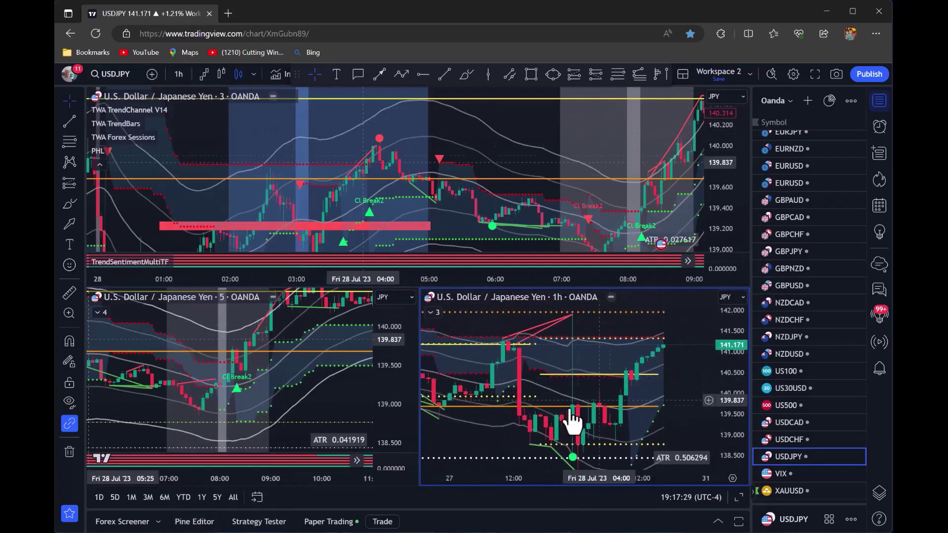
pyautogui.scroll(-4, 499, 426)
pyautogui.scroll(3, 544, 415)
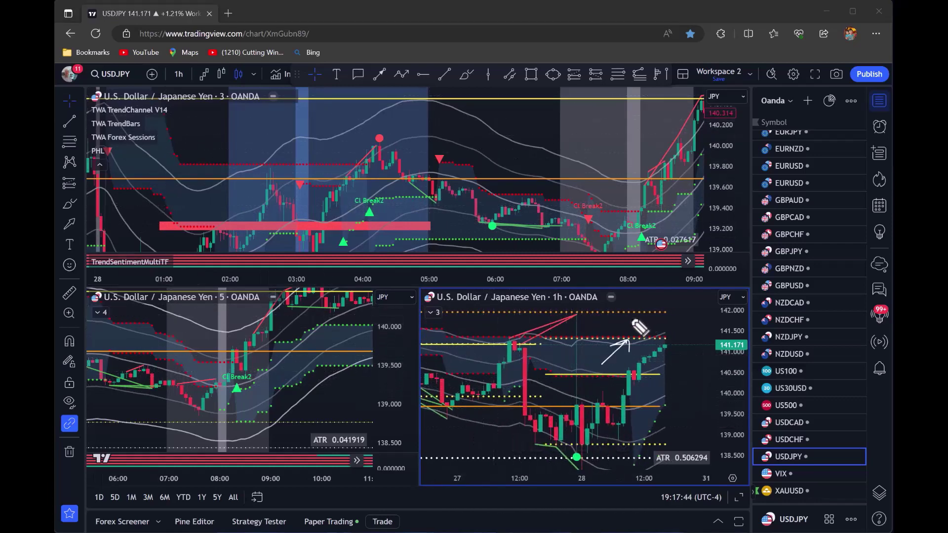
# Draw arrows on the 1-hour chart up to the orange dotted line and down to the white dotted line.
pyautogui.moveTo(614, 335); pyautogui.dragTo(631, 315)
pyautogui.moveTo(616, 322); pyautogui.dragTo(632, 324)
pyautogui.moveTo(492, 442); pyautogui.dragTo(470, 455)
pyautogui.moveTo(514, 401); pyautogui.dragTo(466, 458)
pyautogui.moveTo(473, 428); pyautogui.dragTo(508, 441)
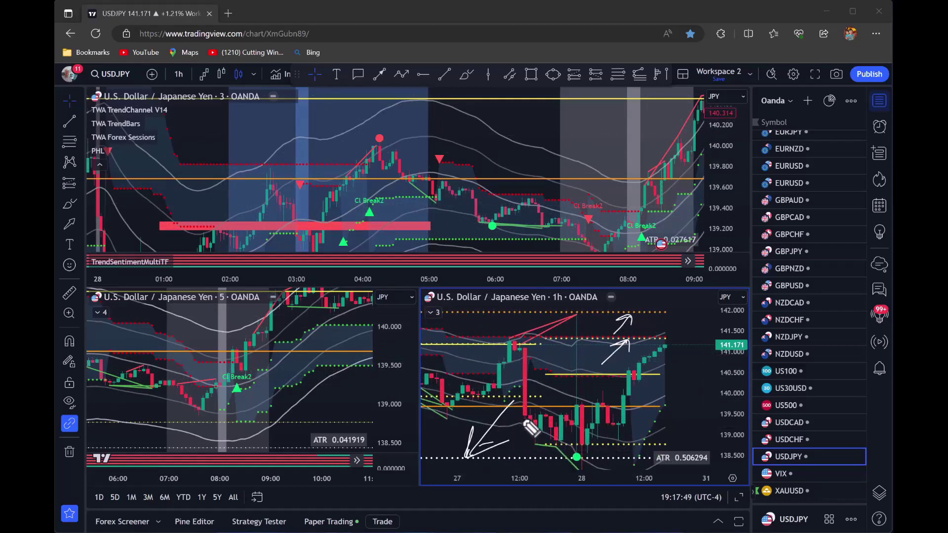
# Point arrows at the solid yellow and orange lines on the 1-hour chart, and circle them and the white dotted line's arrow.
pyautogui.moveTo(685, 354)
pyautogui.mouseDown()
pyautogui.moveTo(657, 379)
pyautogui.moveTo(692, 376)
pyautogui.moveTo(660, 409)
pyautogui.mouseUp()
pyautogui.moveTo(660, 409); pyautogui.dragTo(690, 406)
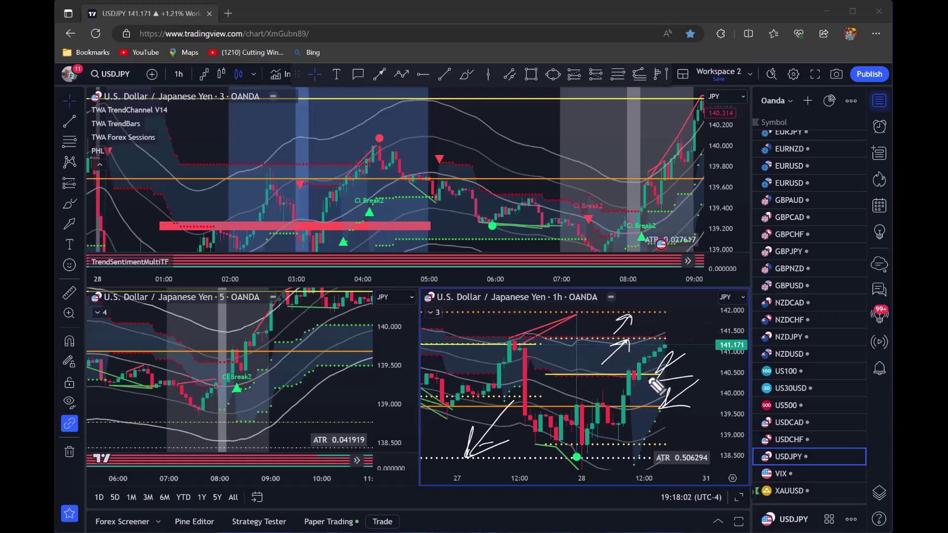
pyautogui.moveTo(636, 386); pyautogui.dragTo(689, 408)
pyautogui.moveTo(486, 445)
pyautogui.mouseDown()
pyautogui.moveTo(504, 455)
pyautogui.moveTo(472, 455)
pyautogui.mouseUp()
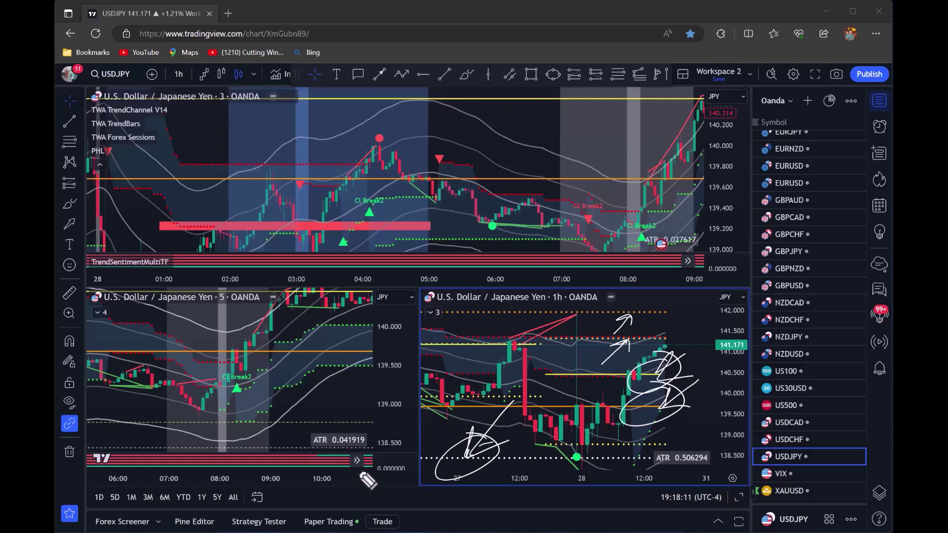
# Mark the yellow and orange horizontal lines on the 3-minute chart with an upward and a downward arrow.
pyautogui.moveTo(471, 159)
pyautogui.mouseDown()
pyautogui.moveTo(528, 101)
pyautogui.moveTo(526, 117)
pyautogui.mouseUp()
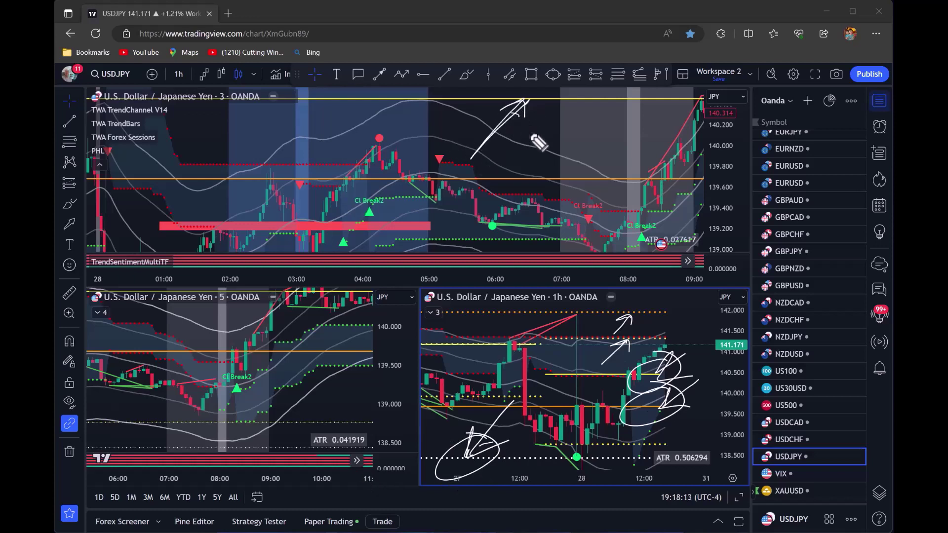
pyautogui.moveTo(552, 149)
pyautogui.mouseDown()
pyautogui.moveTo(567, 122)
pyautogui.moveTo(526, 177)
pyautogui.mouseUp()
pyautogui.moveTo(526, 149); pyautogui.dragTo(568, 149)
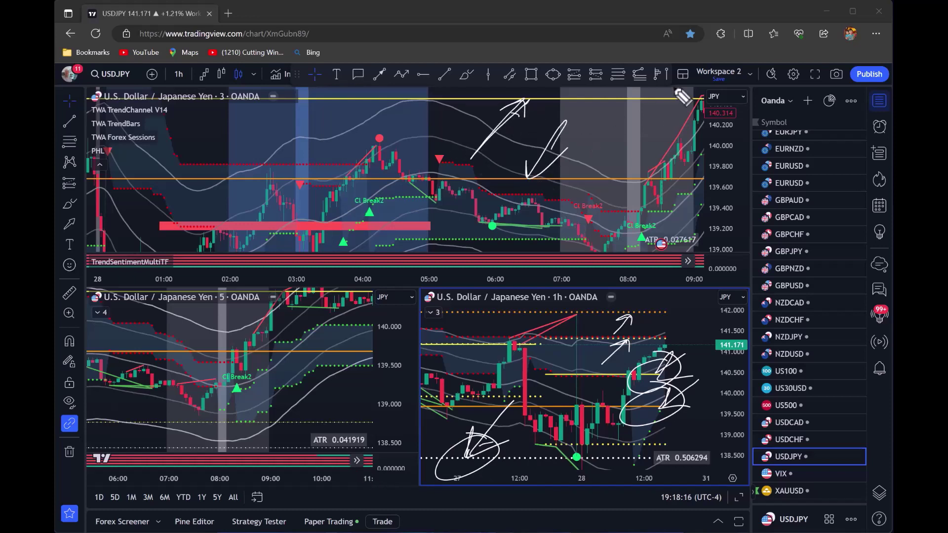
pyautogui.moveTo(523, 119); pyautogui.dragTo(475, 114)
pyautogui.moveTo(551, 186); pyautogui.dragTo(477, 200)
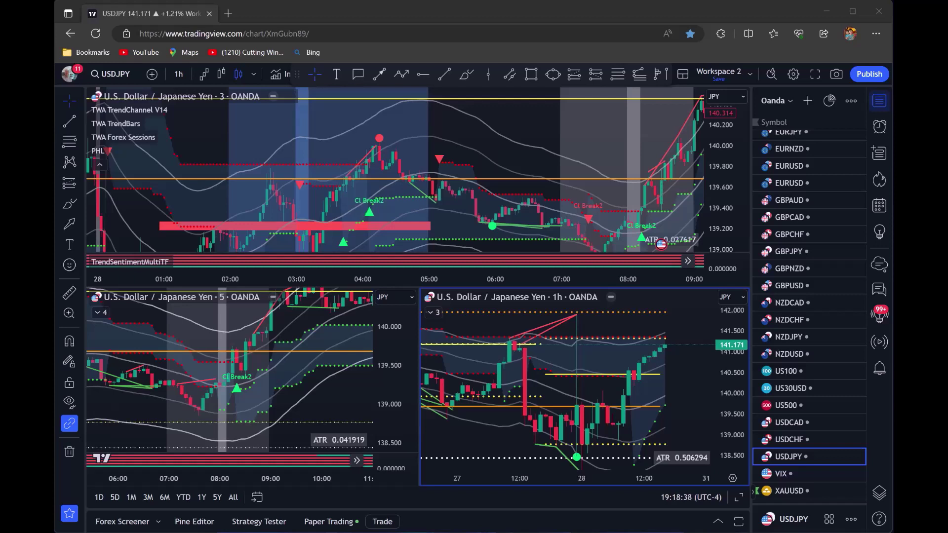
# Circle the Alerts control beside the watchlist.
pyautogui.moveTo(889, 117)
pyautogui.mouseDown()
pyautogui.moveTo(855, 141)
pyautogui.moveTo(892, 120)
pyautogui.mouseUp()
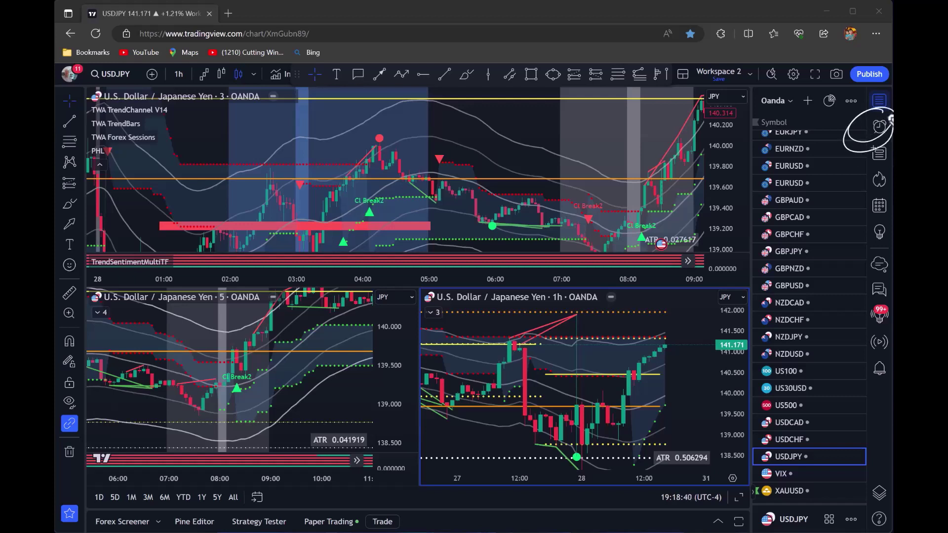
# Point an arrow at the Alerts control and span the blue session zone on the 3-minute chart with a double-headed arrow.
pyautogui.moveTo(801, 111); pyautogui.dragTo(856, 130)
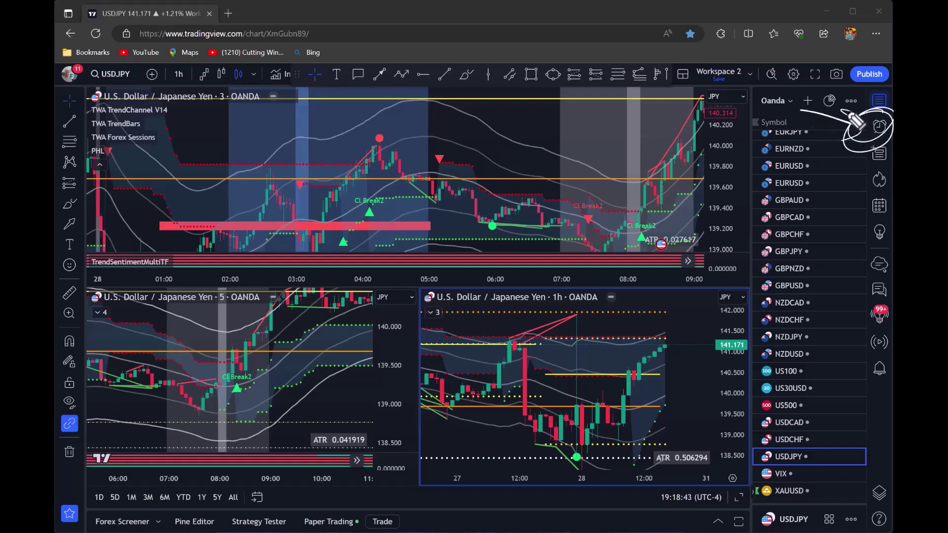
pyautogui.moveTo(227, 116)
pyautogui.mouseDown()
pyautogui.moveTo(225, 147)
pyautogui.moveTo(341, 121)
pyautogui.moveTo(432, 119)
pyautogui.mouseUp()
pyautogui.moveTo(406, 103); pyautogui.dragTo(438, 129)
pyautogui.moveTo(252, 144); pyautogui.dragTo(223, 124)
pyautogui.moveTo(223, 124); pyautogui.dragTo(247, 107)
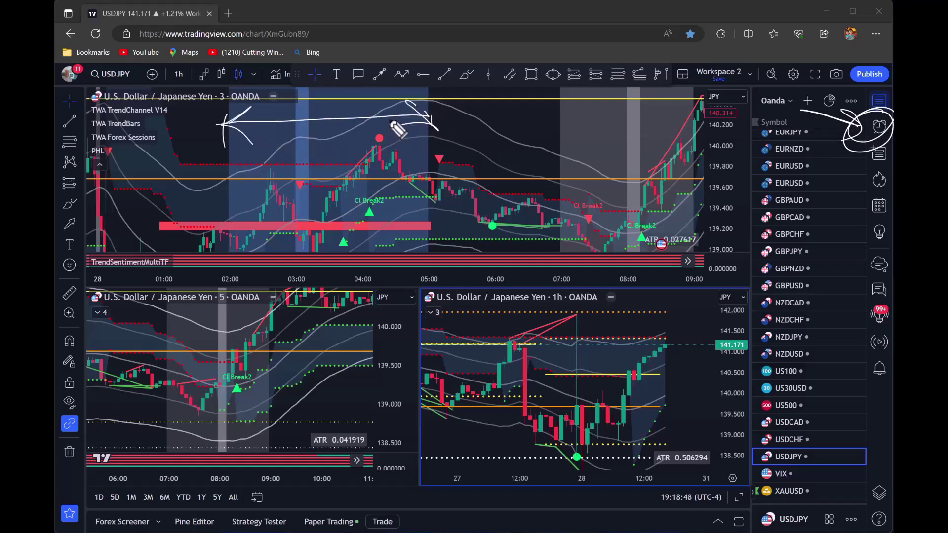
# Circle the red dot, the red band and the trend sentiment lines on the 3-minute chart, pointing arrows at the last two.
pyautogui.moveTo(395, 114); pyautogui.dragTo(375, 106)
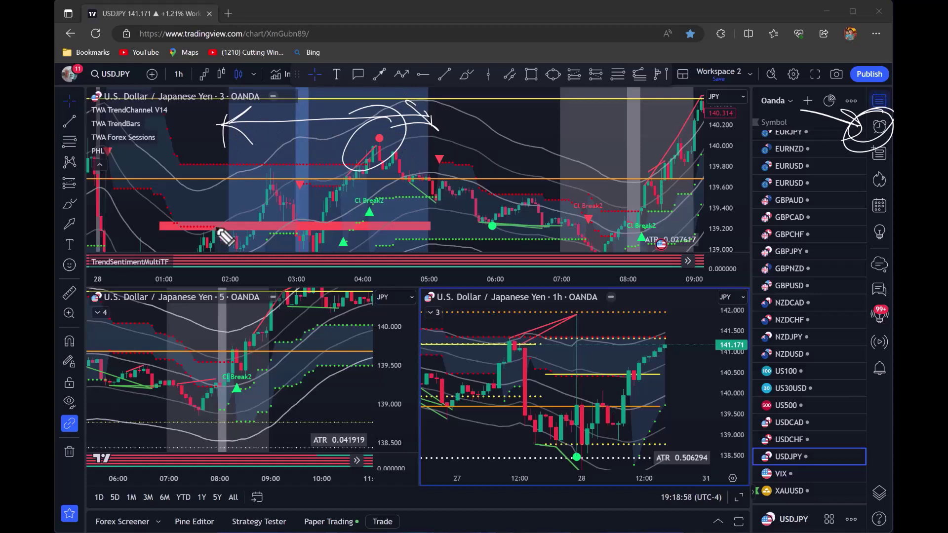
pyautogui.moveTo(394, 210)
pyautogui.mouseDown()
pyautogui.moveTo(350, 241)
pyautogui.moveTo(377, 200)
pyautogui.mouseUp()
pyautogui.moveTo(415, 244)
pyautogui.mouseDown()
pyautogui.moveTo(441, 250)
pyautogui.moveTo(414, 233)
pyautogui.mouseUp()
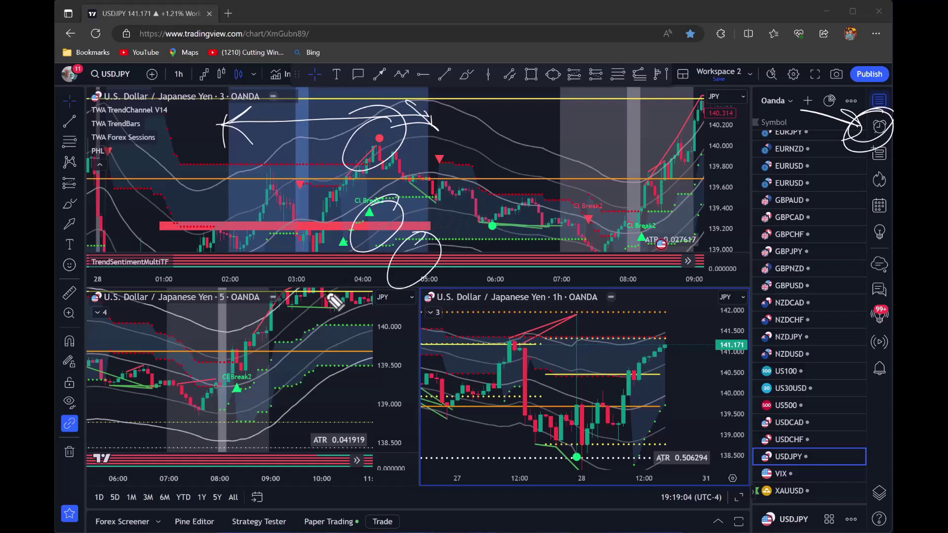
pyautogui.moveTo(462, 146); pyautogui.dragTo(421, 207)
pyautogui.moveTo(420, 254)
pyautogui.mouseDown()
pyautogui.moveTo(481, 189)
pyautogui.moveTo(444, 228)
pyautogui.mouseUp()
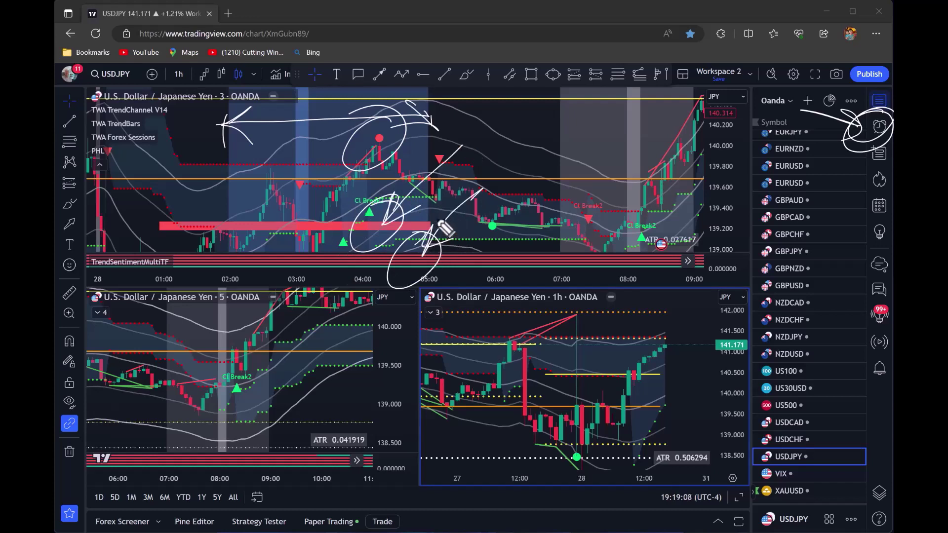
# Handwrite the label 3m on the 3-minute chart and 5m on the 5-minute chart.
pyautogui.moveTo(518, 119)
pyautogui.mouseDown()
pyautogui.moveTo(551, 151)
pyautogui.moveTo(509, 171)
pyautogui.mouseUp()
pyautogui.moveTo(563, 176); pyautogui.dragTo(611, 176)
pyautogui.moveTo(158, 346); pyautogui.dragTo(198, 299)
pyautogui.moveTo(190, 365); pyautogui.dragTo(228, 360)
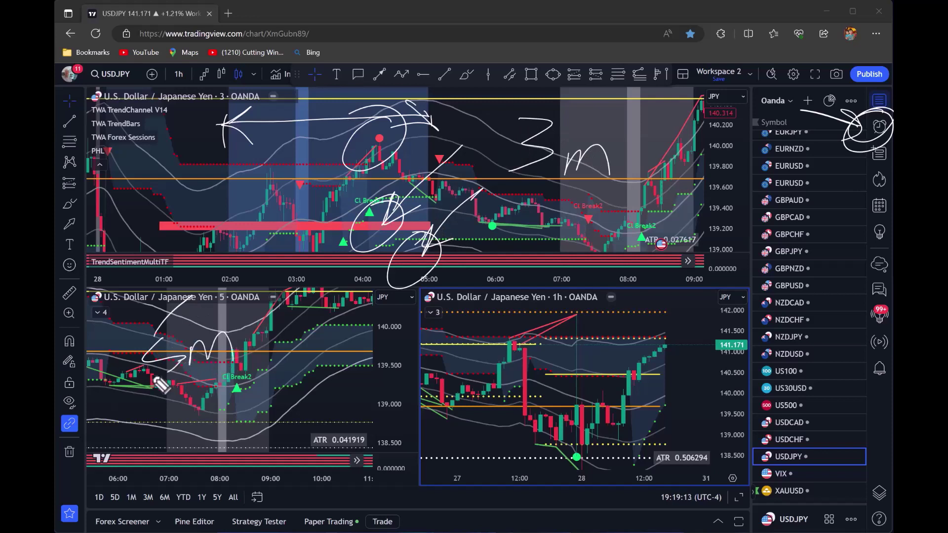
# Circle the trend sentiment lines on the 5-minute chart and draw further arrows toward the red band on the 3-minute chart.
pyautogui.moveTo(269, 429); pyautogui.dragTo(250, 417)
pyautogui.moveTo(282, 172); pyautogui.dragTo(352, 223)
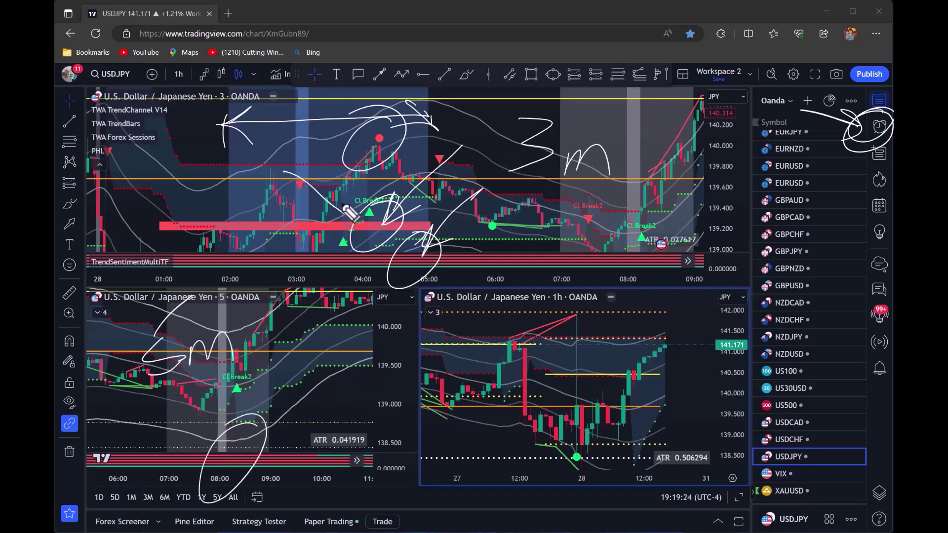
pyautogui.moveTo(309, 201); pyautogui.dragTo(351, 224)
pyautogui.moveTo(278, 211); pyautogui.dragTo(324, 257)
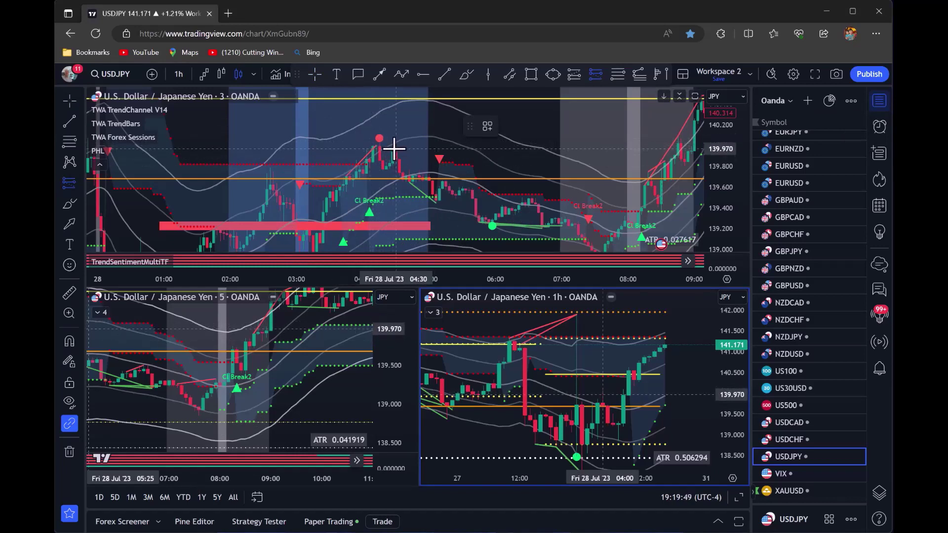
# Place a short position on the 3-minute USDJPY chart with entry 139.970 and target 139.488, and set its stop to 140.475.
pyautogui.click(395, 148)
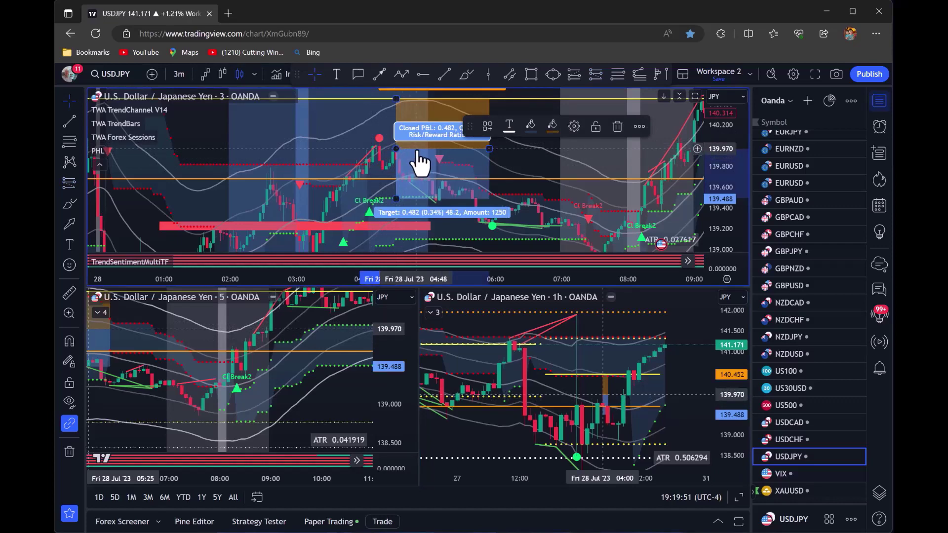
pyautogui.click(70, 98)
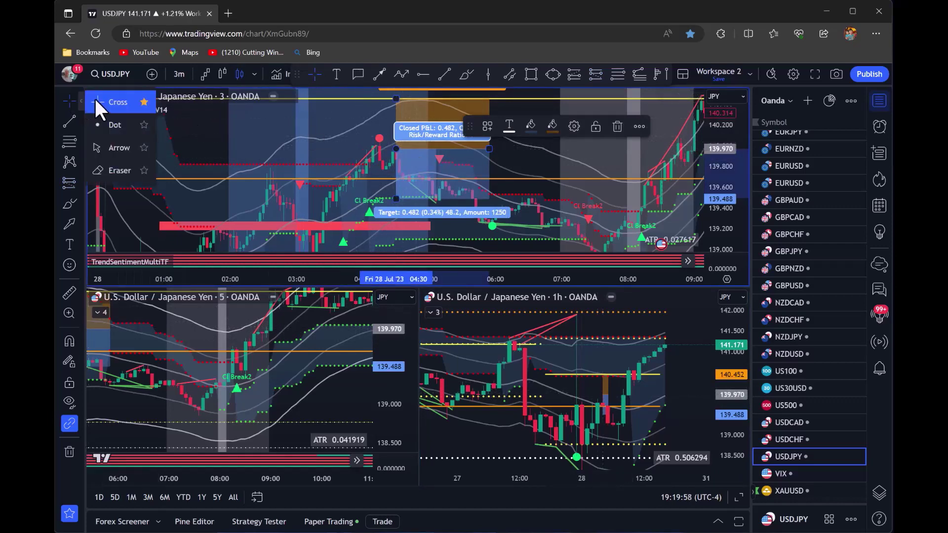
pyautogui.click(94, 96)
pyautogui.moveTo(502, 150); pyautogui.dragTo(502, 158)
pyautogui.click(396, 106)
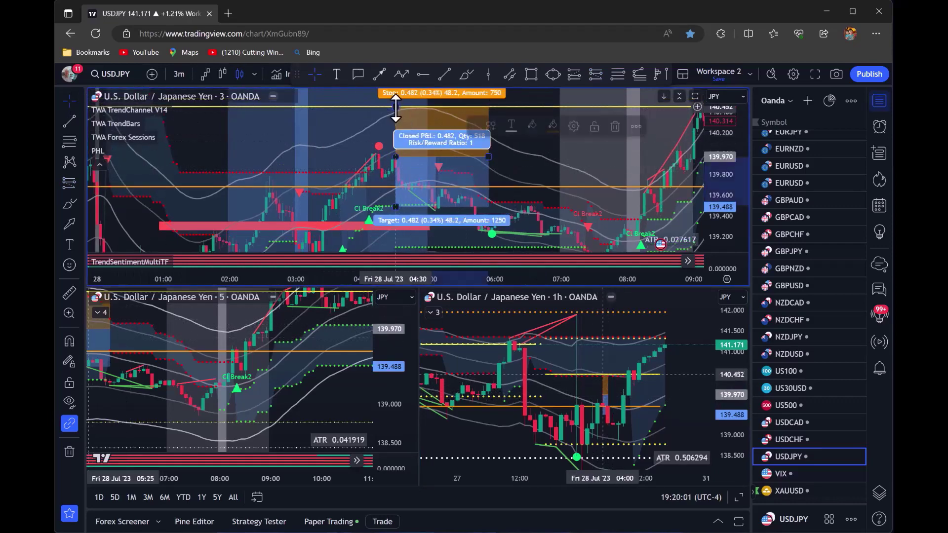
pyautogui.moveTo(395, 105); pyautogui.dragTo(395, 102)
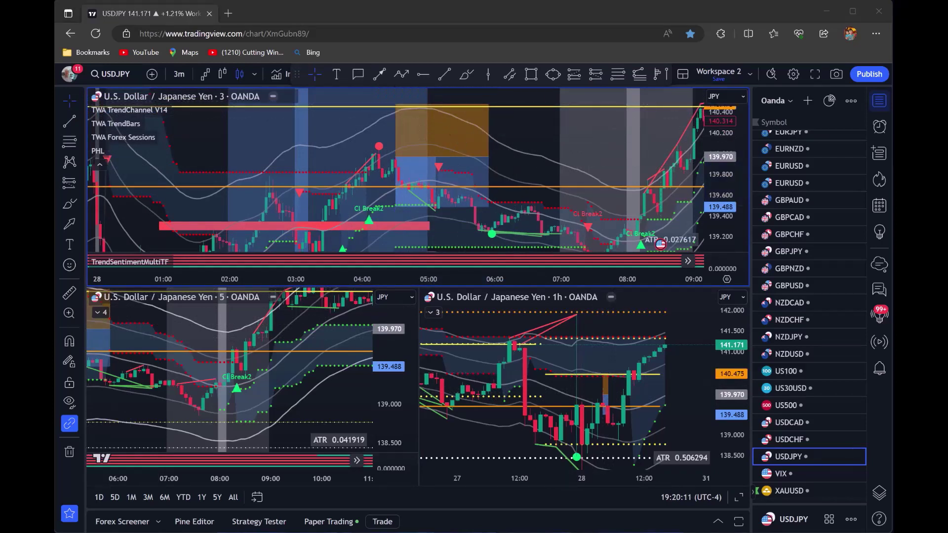
# Mark the short position's target and stop areas with arrows, a circle and a handwritten note, and clear the drawn annotations.
pyautogui.moveTo(342, 232)
pyautogui.mouseDown()
pyautogui.moveTo(397, 192)
pyautogui.moveTo(397, 221)
pyautogui.mouseUp()
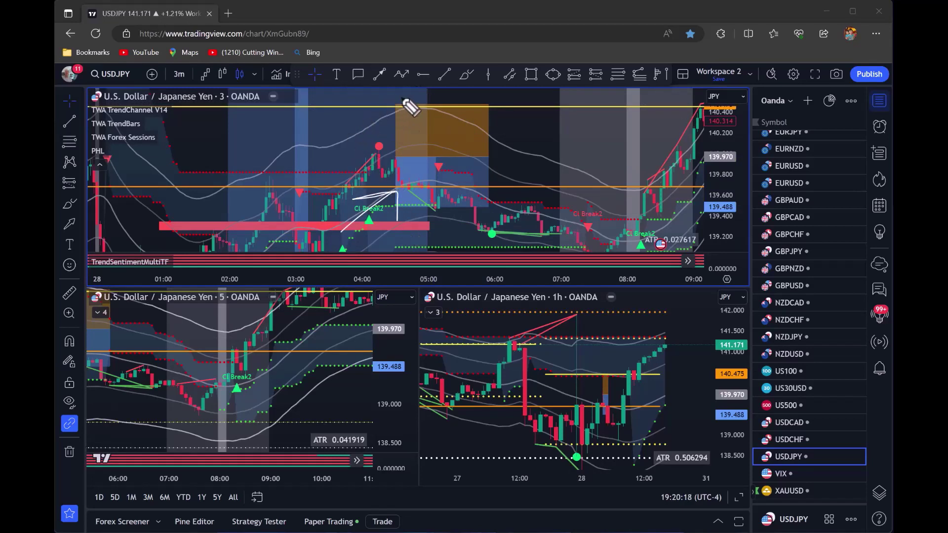
pyautogui.moveTo(403, 101); pyautogui.dragTo(364, 105)
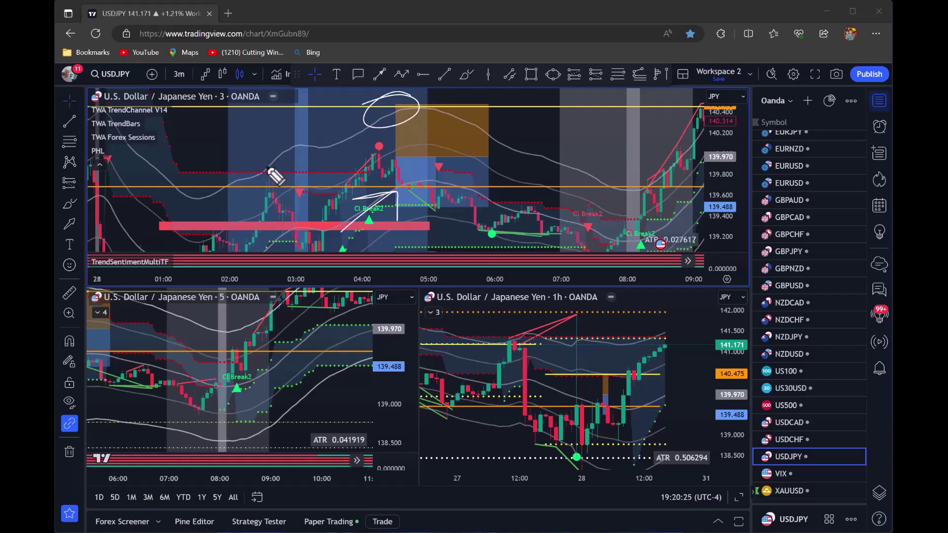
pyautogui.moveTo(399, 204); pyautogui.dragTo(370, 219)
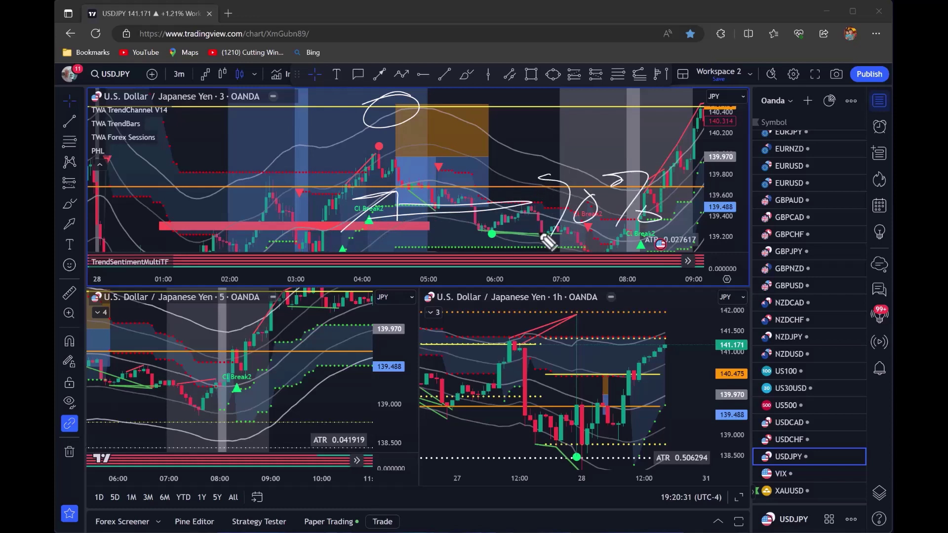
pyautogui.moveTo(477, 227)
pyautogui.mouseDown()
pyautogui.moveTo(634, 242)
pyautogui.moveTo(588, 180)
pyautogui.mouseUp()
pyautogui.moveTo(447, 137); pyautogui.dragTo(517, 135)
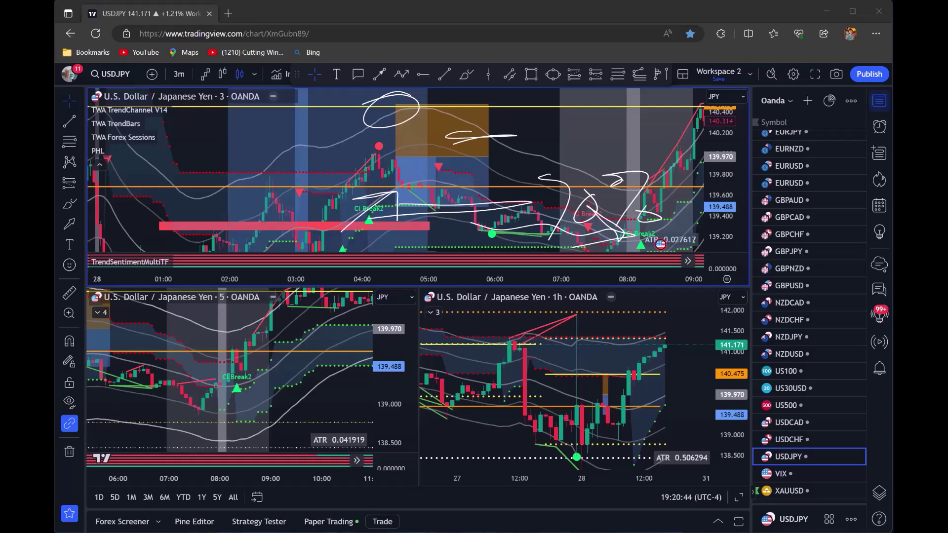
pyautogui.click(878, 255)
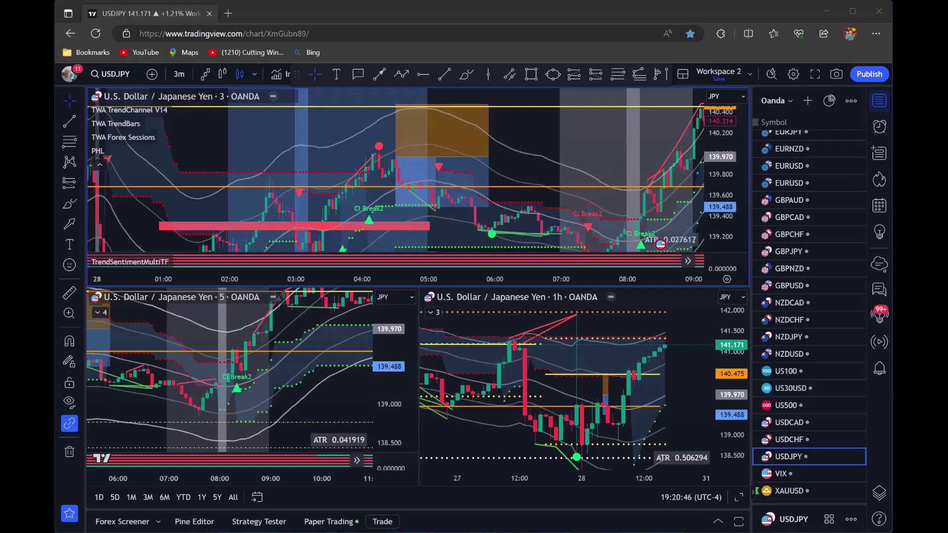
# Switch the charts to USDCHF and flag USDJPY green in the watchlist.
pyautogui.click(788, 438)
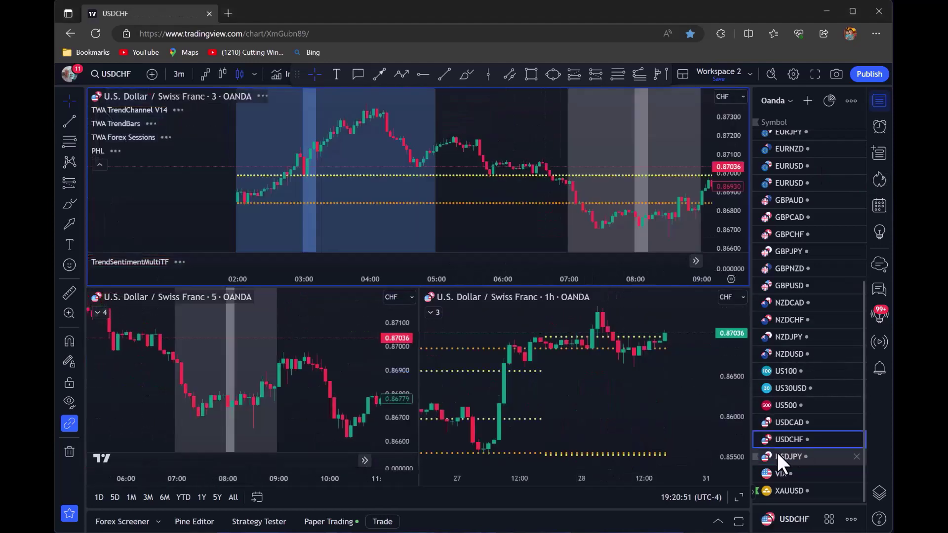
pyautogui.rightClick(756, 456)
pyautogui.click(801, 458)
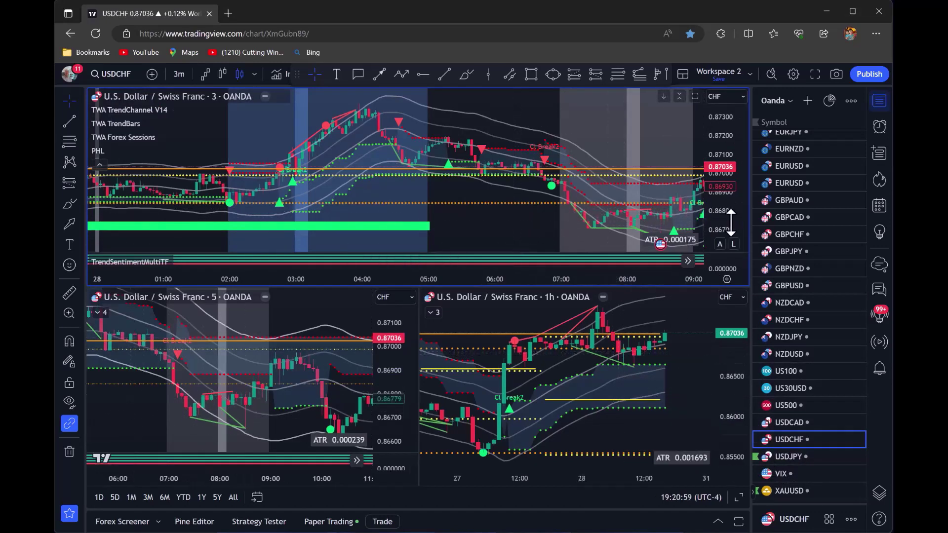
# Place a long position on the 3-minute USDCHF chart with entry 0.86855, target 0.86998 and stop 0.86712.
pyautogui.click(239, 201)
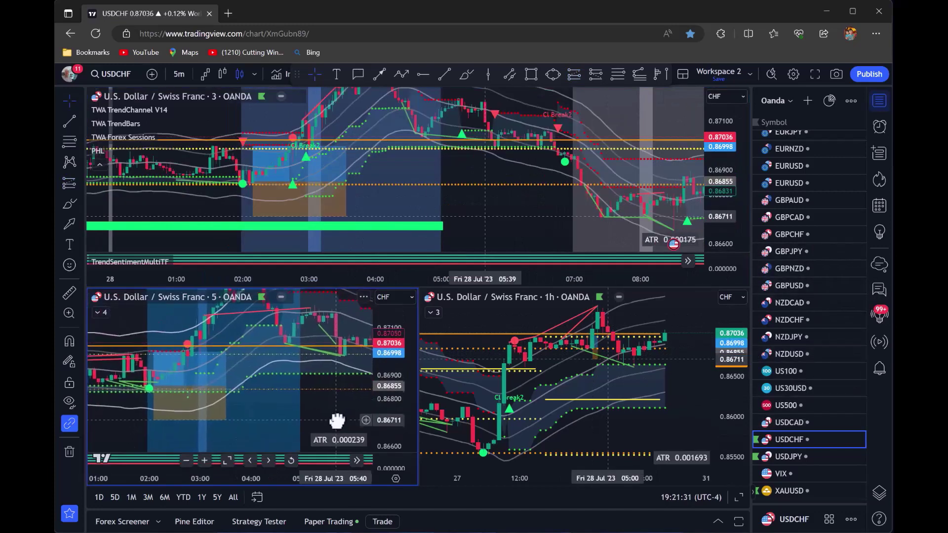
pyautogui.moveTo(336, 422); pyautogui.dragTo(337, 425)
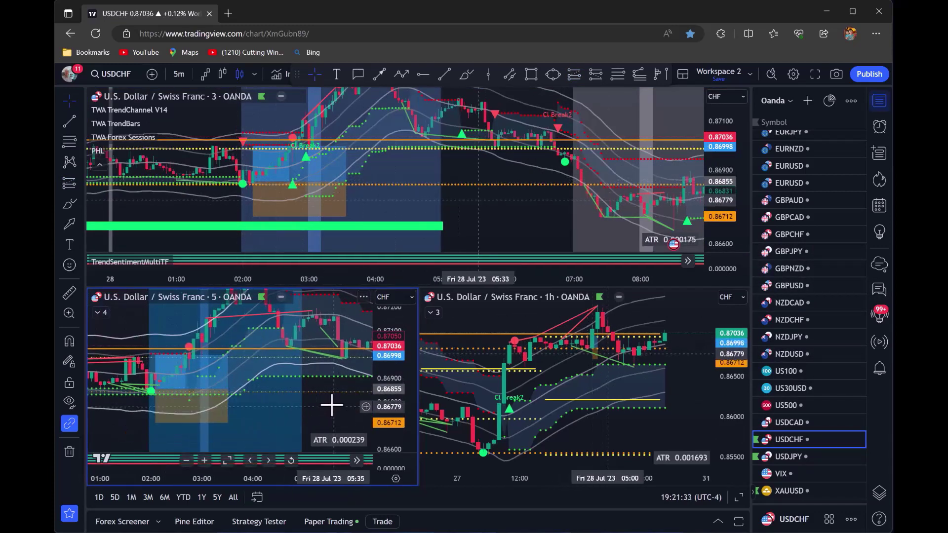
pyautogui.click(468, 222)
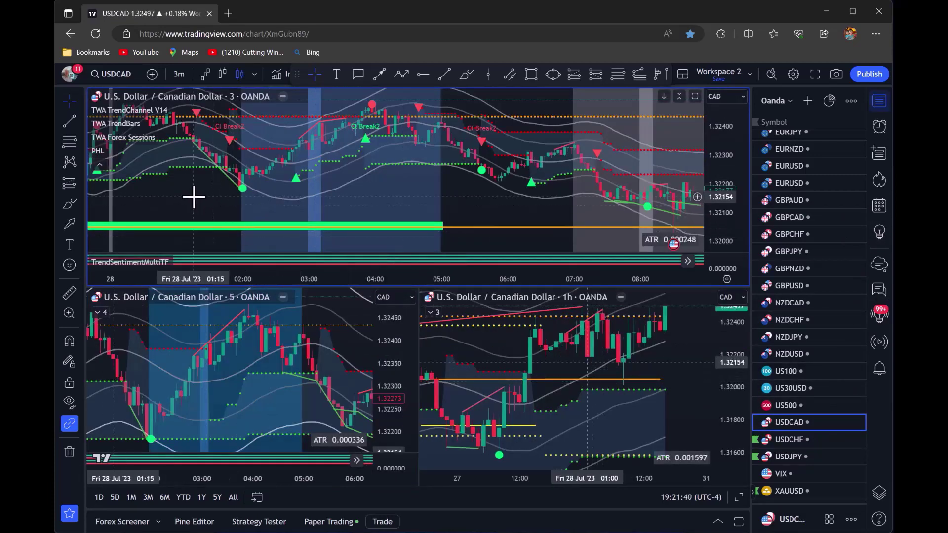
# Mark the USDCAD session zone and the rise from the green dot with arrows, and circle the 5-minute chart's green dot.
pyautogui.moveTo(195, 197); pyautogui.dragTo(218, 210)
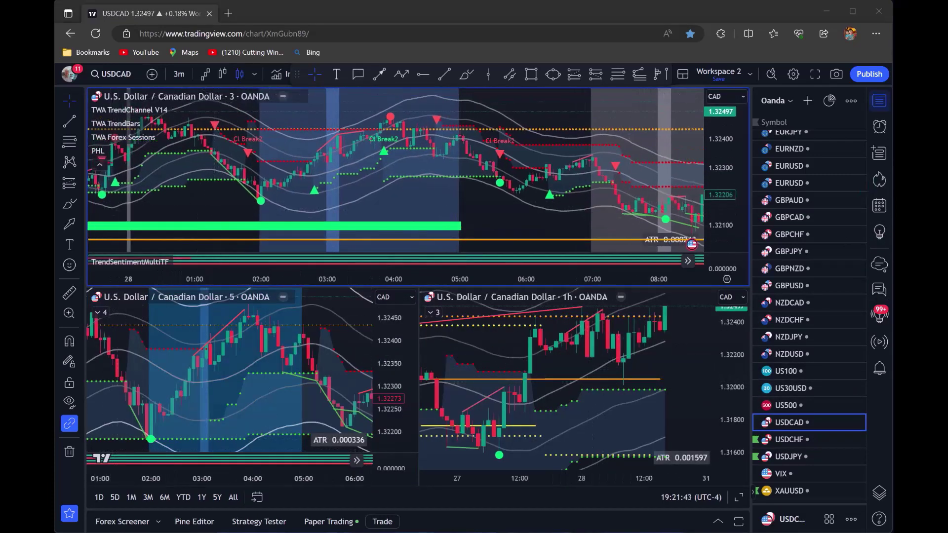
pyautogui.moveTo(270, 120)
pyautogui.mouseDown()
pyautogui.moveTo(248, 127)
pyautogui.moveTo(266, 131)
pyautogui.mouseUp()
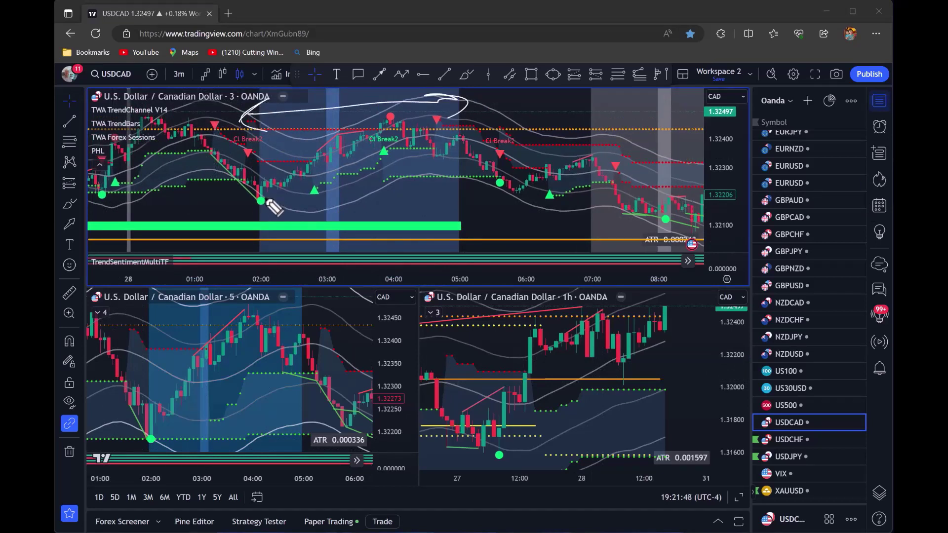
pyautogui.moveTo(230, 200)
pyautogui.mouseDown()
pyautogui.moveTo(302, 143)
pyautogui.moveTo(339, 180)
pyautogui.mouseUp()
pyautogui.moveTo(163, 421); pyautogui.dragTo(148, 425)
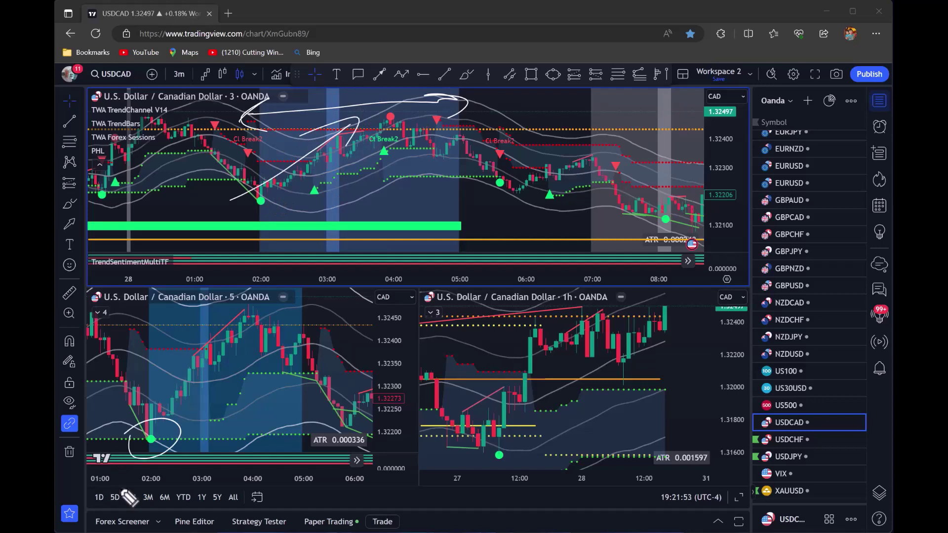
# Circle the green band and trend sentiment lines on the 3-minute USDCAD chart, and mark the green dot at 02:00.
pyautogui.moveTo(170, 216); pyautogui.dragTo(226, 221)
pyautogui.moveTo(291, 251); pyautogui.dragTo(221, 258)
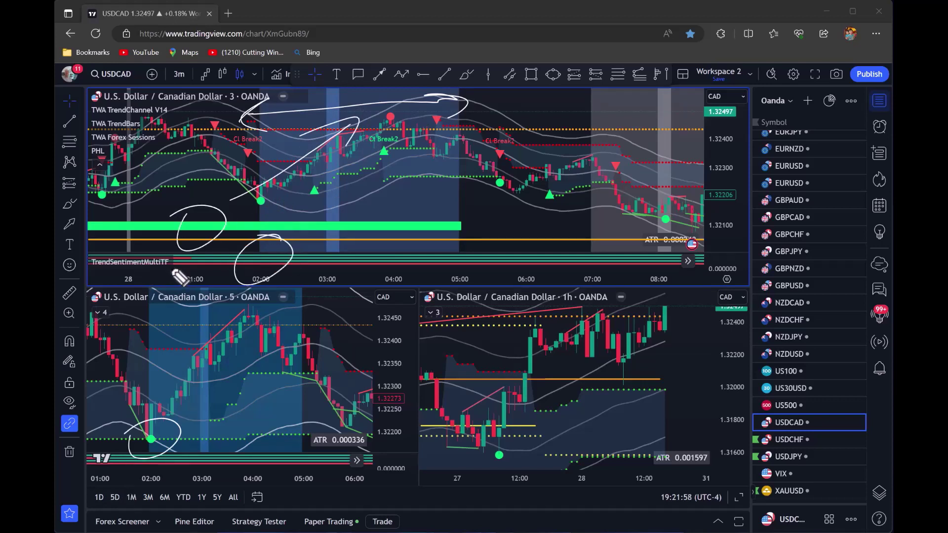
pyautogui.moveTo(262, 200); pyautogui.dragTo(281, 201)
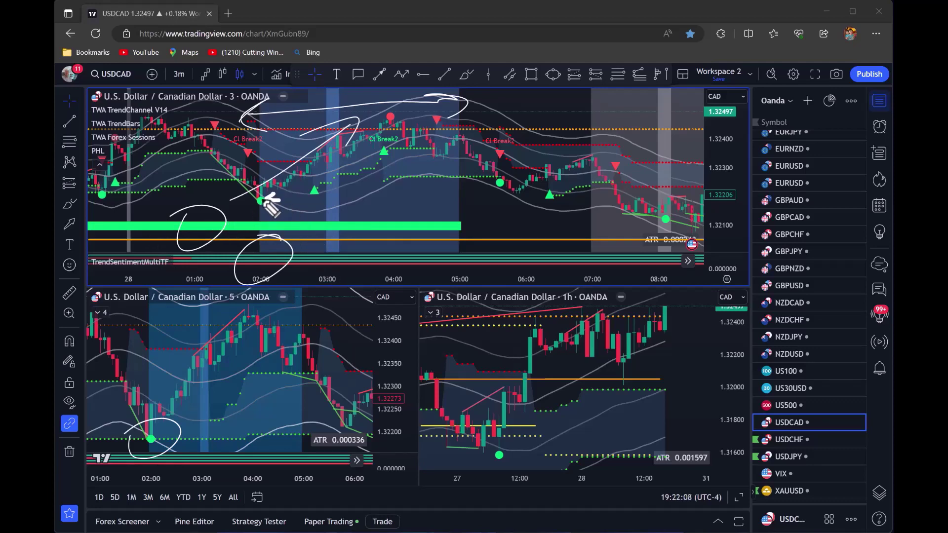
# Bring up the US500 charts and switch to US30USD to review their setups.
pyautogui.click(786, 405)
pyautogui.click(793, 389)
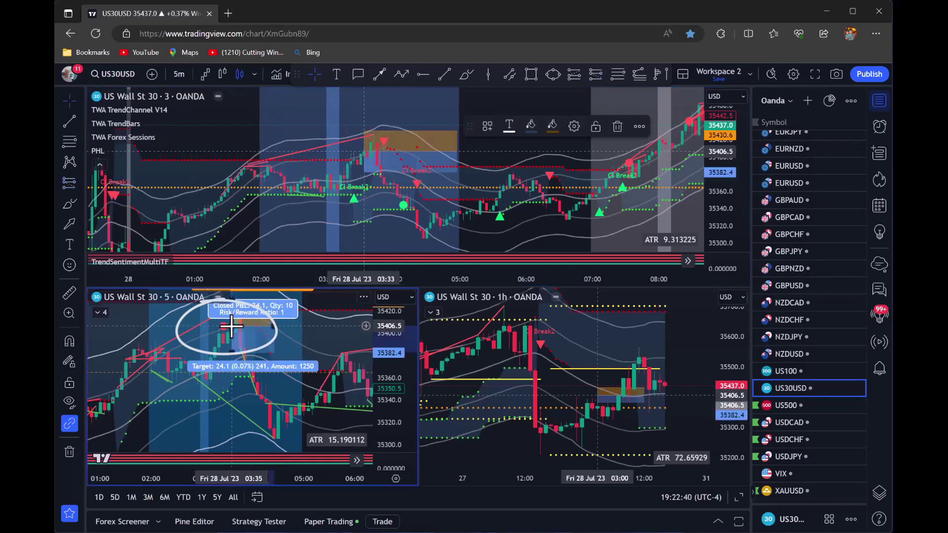
# Switch to US100 and mark the green band and the trend sentiment lines on the 3-minute chart with arrows and a circle.
pyautogui.click(785, 371)
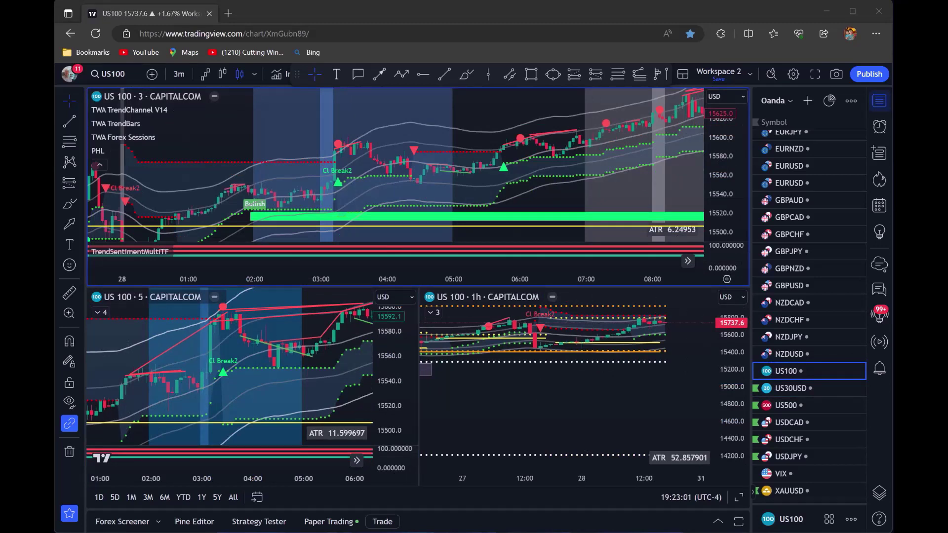
pyautogui.moveTo(410, 170); pyautogui.dragTo(469, 164)
pyautogui.moveTo(476, 248)
pyautogui.mouseDown()
pyautogui.moveTo(516, 194)
pyautogui.moveTo(461, 246)
pyautogui.moveTo(498, 232)
pyautogui.moveTo(435, 257)
pyautogui.mouseUp()
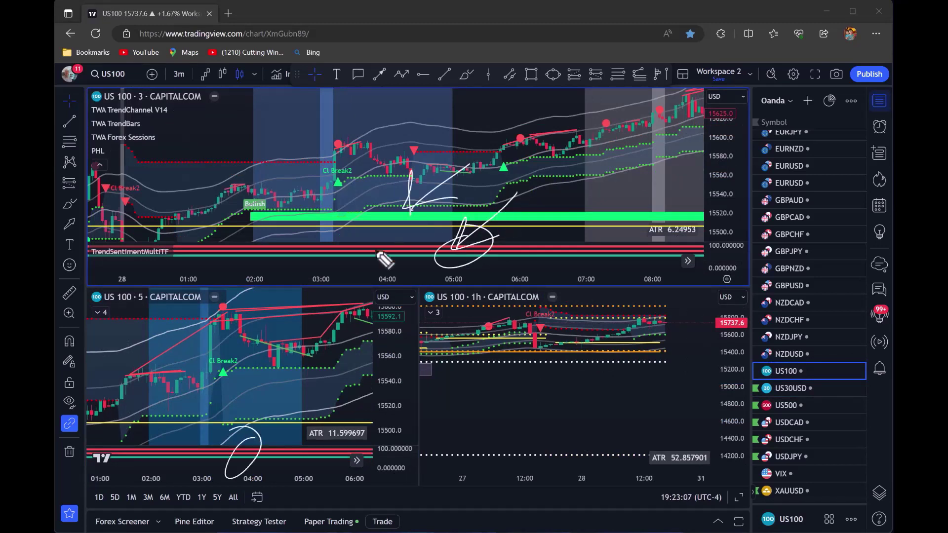
# Switch the charts to NZDUSD and enlarge the 3-minute price pane above the TrendSentimentMultiTF pane.
pyautogui.click(790, 353)
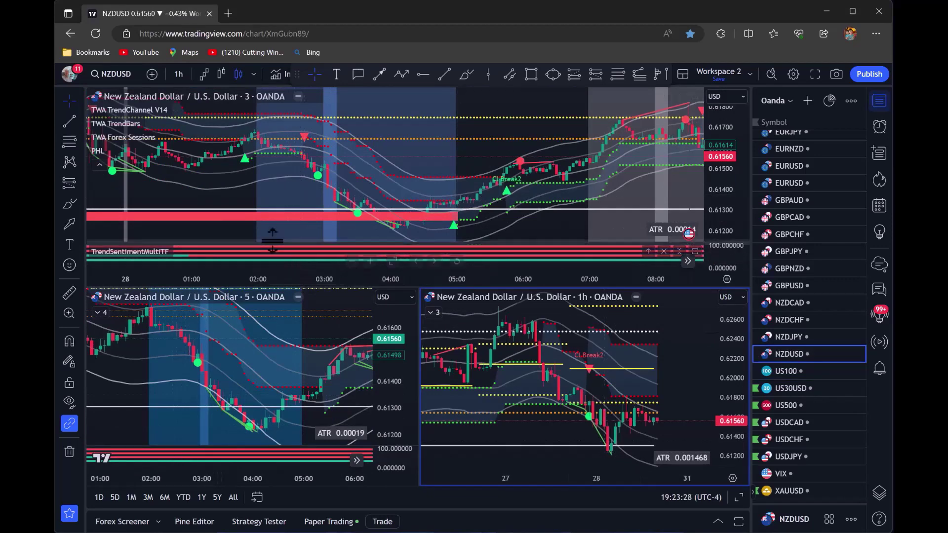
pyautogui.moveTo(259, 241); pyautogui.dragTo(256, 249)
pyautogui.scroll(-3, 255, 200)
pyautogui.scroll(2, 256, 197)
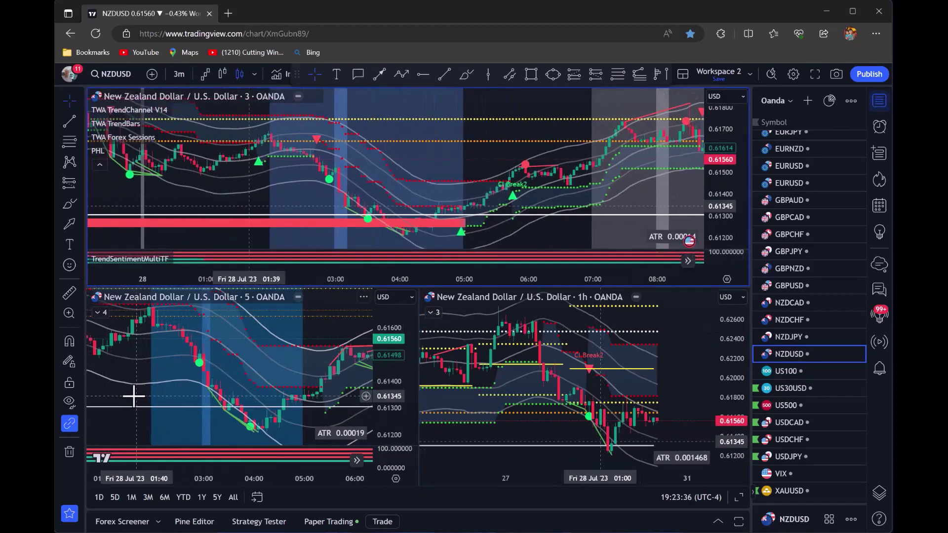
pyautogui.moveTo(139, 379); pyautogui.dragTo(150, 395)
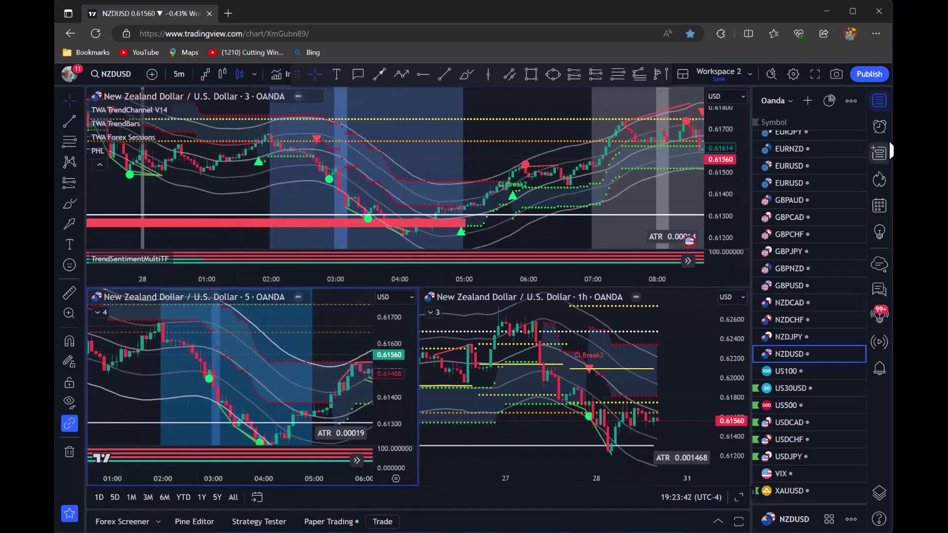
# Check the Alerts log for the triggered alerts and return to the watchlist.
pyautogui.click(880, 126)
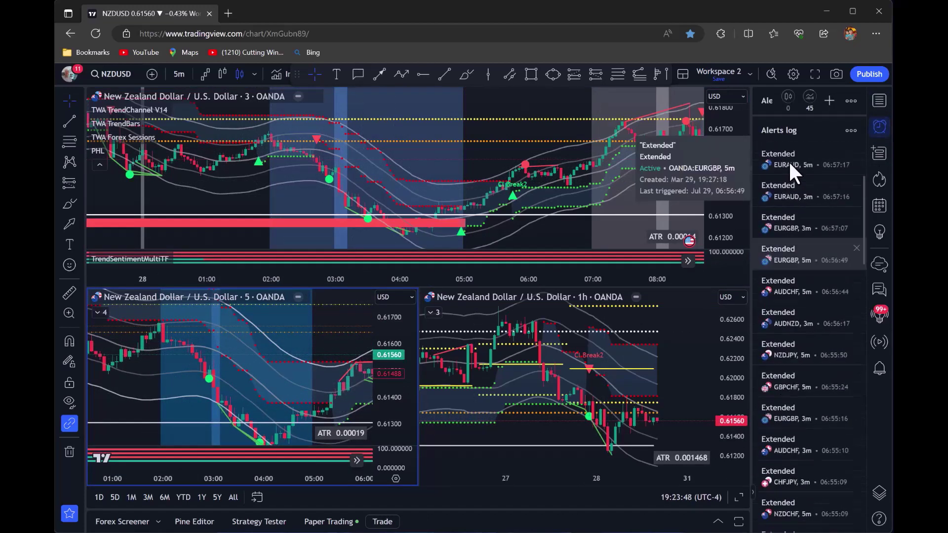
pyautogui.click(881, 100)
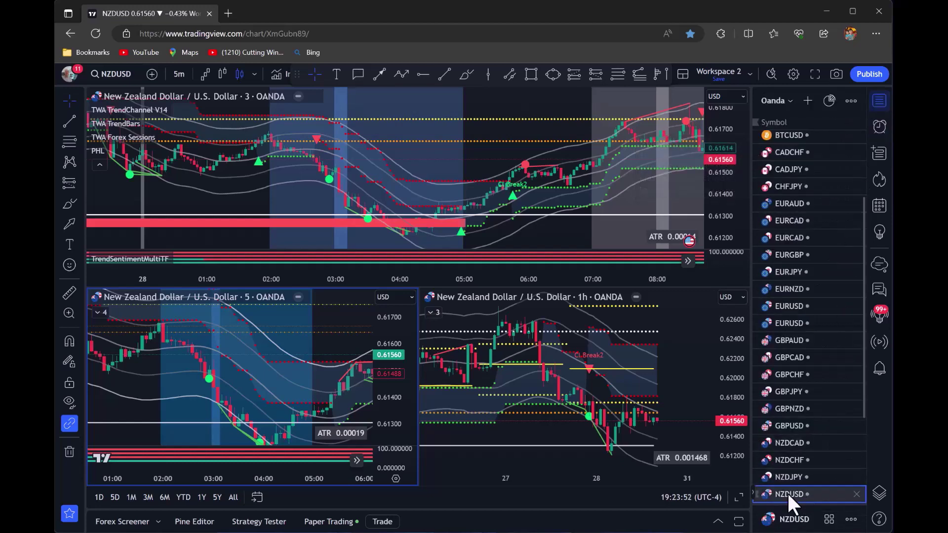
# Switch the charts to NZDJPY and mark the drop around 03:00 on the 3-minute and 5-minute charts with freehand strokes.
pyautogui.scroll(-3, 810, 336)
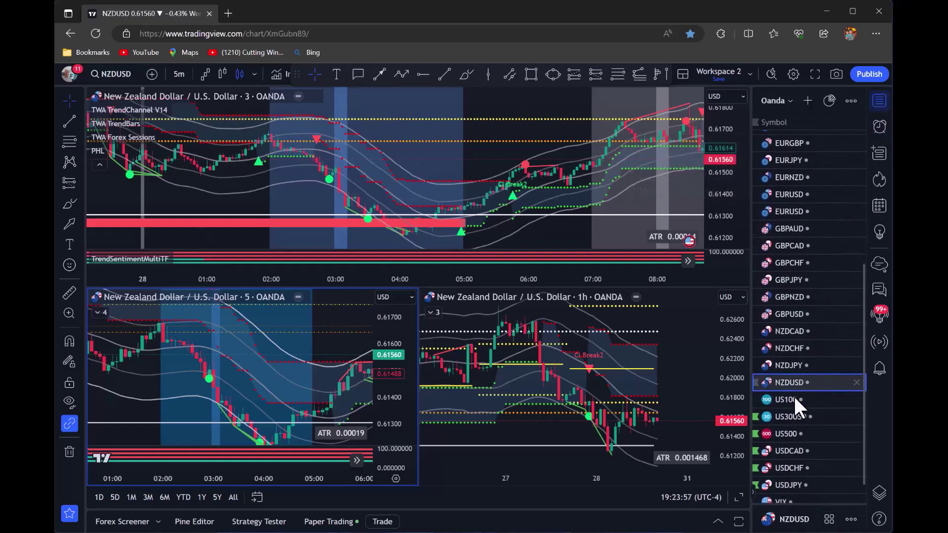
pyautogui.click(786, 364)
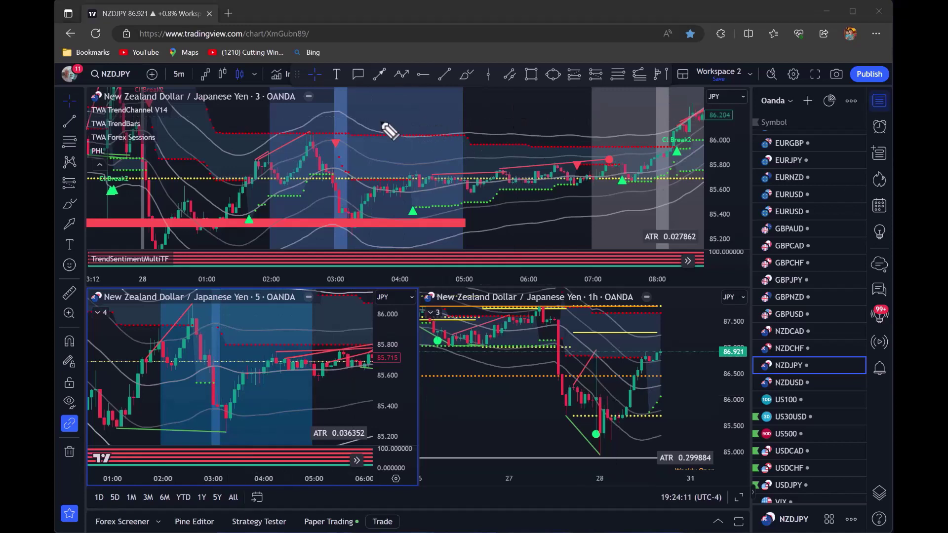
pyautogui.moveTo(328, 137); pyautogui.dragTo(379, 118)
pyautogui.moveTo(208, 317); pyautogui.dragTo(243, 329)
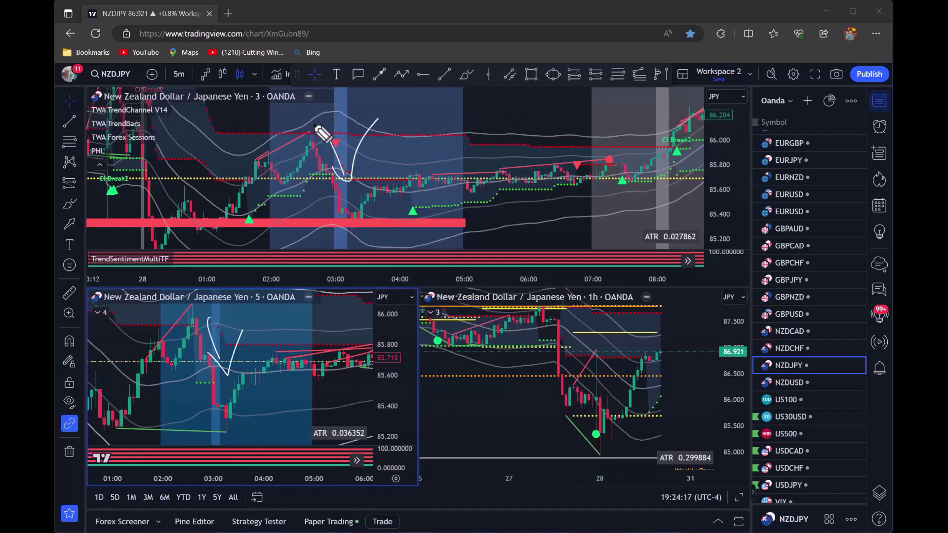
pyautogui.moveTo(319, 130); pyautogui.dragTo(340, 127)
pyautogui.moveTo(212, 303); pyautogui.dragTo(207, 290)
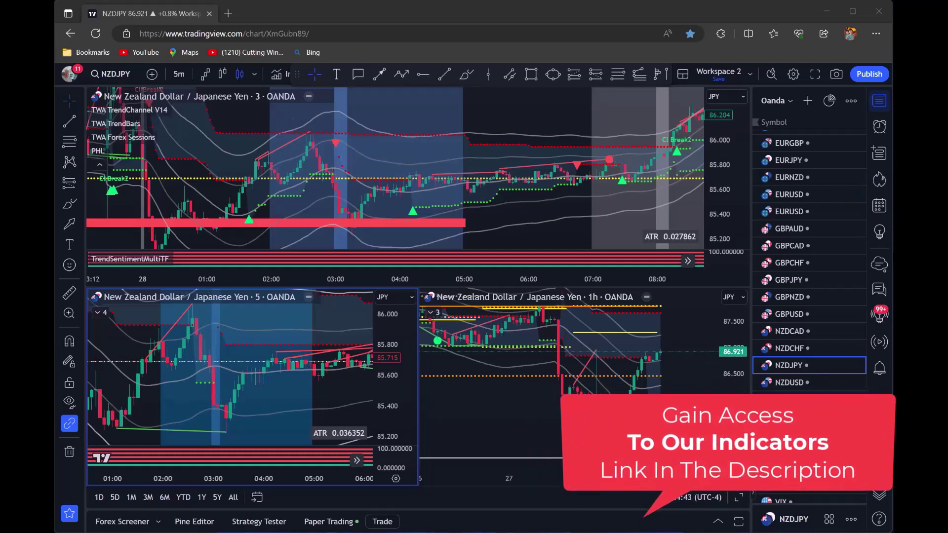
# Switch to NZDCHF and circle the 3-minute red band and the trend sentiment lines on the 3-minute and 5-minute charts.
pyautogui.scroll(-1, 790, 318)
pyautogui.click(790, 319)
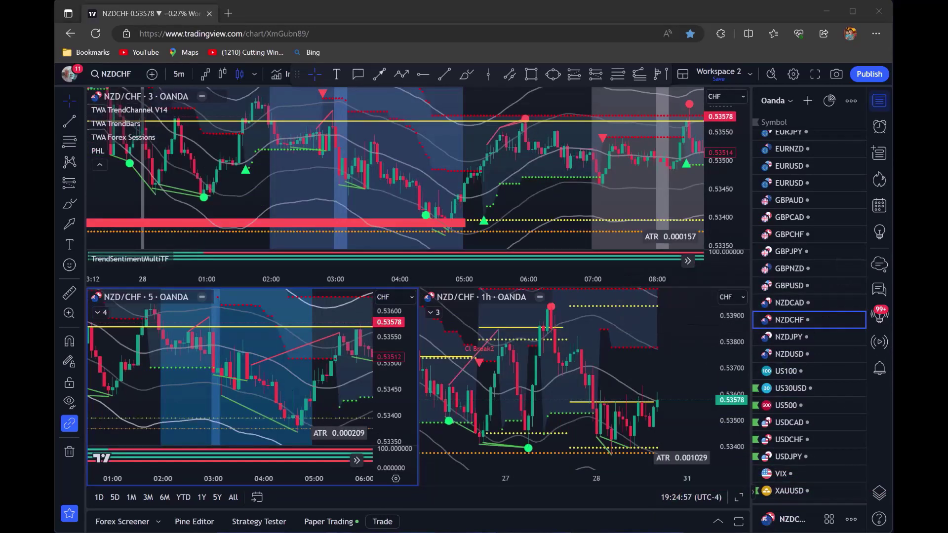
pyautogui.moveTo(296, 213)
pyautogui.mouseDown()
pyautogui.moveTo(274, 232)
pyautogui.moveTo(296, 205)
pyautogui.mouseUp()
pyautogui.moveTo(313, 250); pyautogui.dragTo(318, 236)
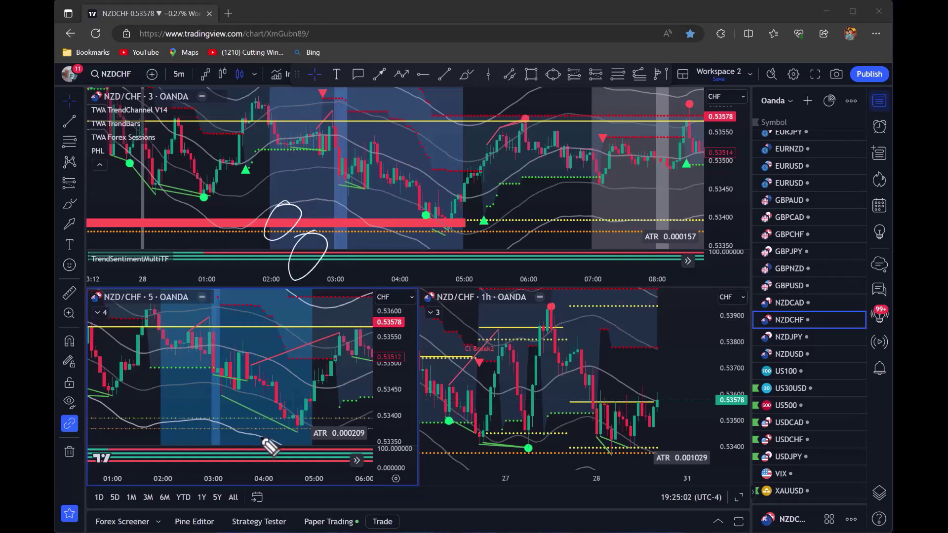
pyautogui.moveTo(267, 441); pyautogui.dragTo(269, 437)
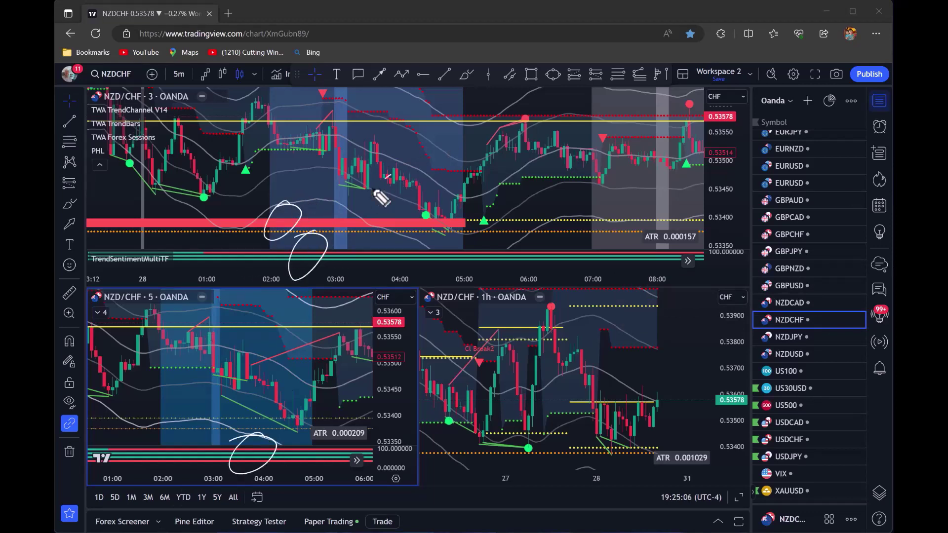
# Draw arrows to the circled NZDCHF sentiment lines on both charts and cross out the 3-minute setup.
pyautogui.moveTo(381, 197)
pyautogui.mouseDown()
pyautogui.moveTo(324, 260)
pyautogui.moveTo(385, 234)
pyautogui.mouseUp()
pyautogui.moveTo(269, 454)
pyautogui.mouseDown()
pyautogui.moveTo(265, 442)
pyautogui.moveTo(309, 427)
pyautogui.mouseUp()
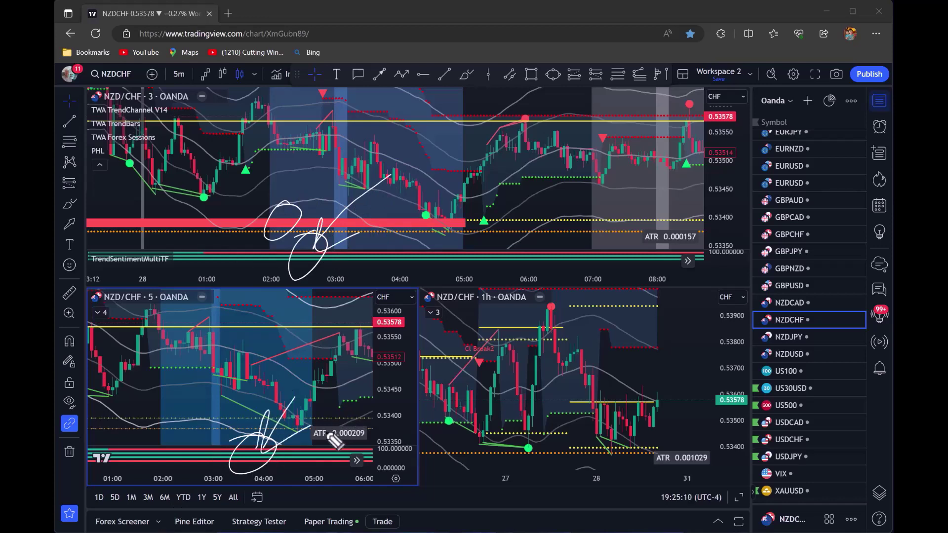
pyautogui.moveTo(374, 213); pyautogui.dragTo(420, 279)
pyautogui.moveTo(425, 202); pyautogui.dragTo(346, 280)
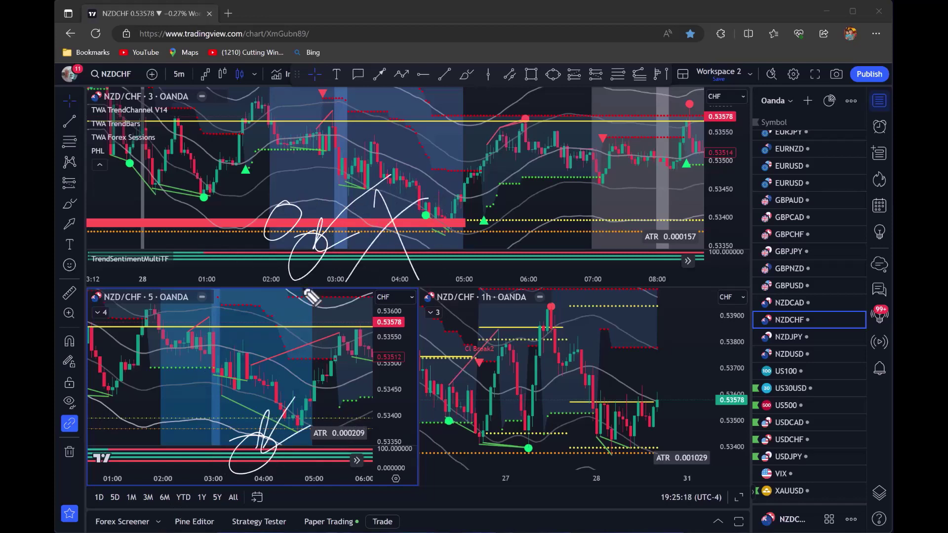
pyautogui.moveTo(262, 98)
pyautogui.mouseDown()
pyautogui.moveTo(283, 94)
pyautogui.moveTo(251, 92)
pyautogui.mouseUp()
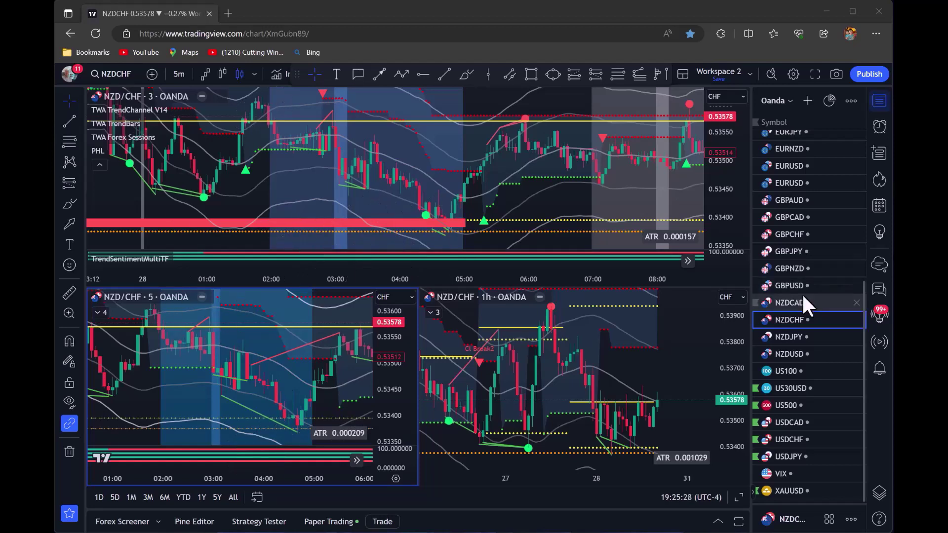
# Bring up the NZDCAD charts for review and switch to GBPUSD.
pyautogui.click(790, 301)
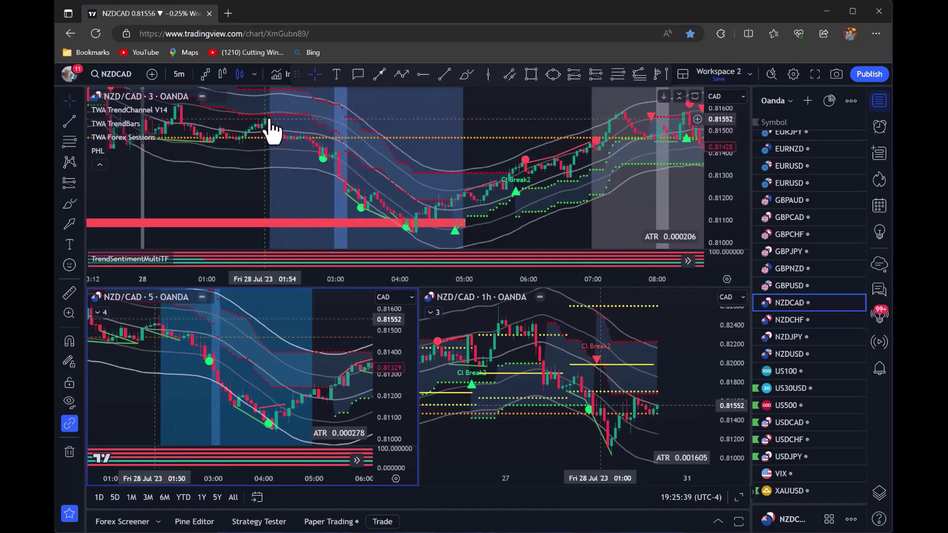
pyautogui.click(789, 286)
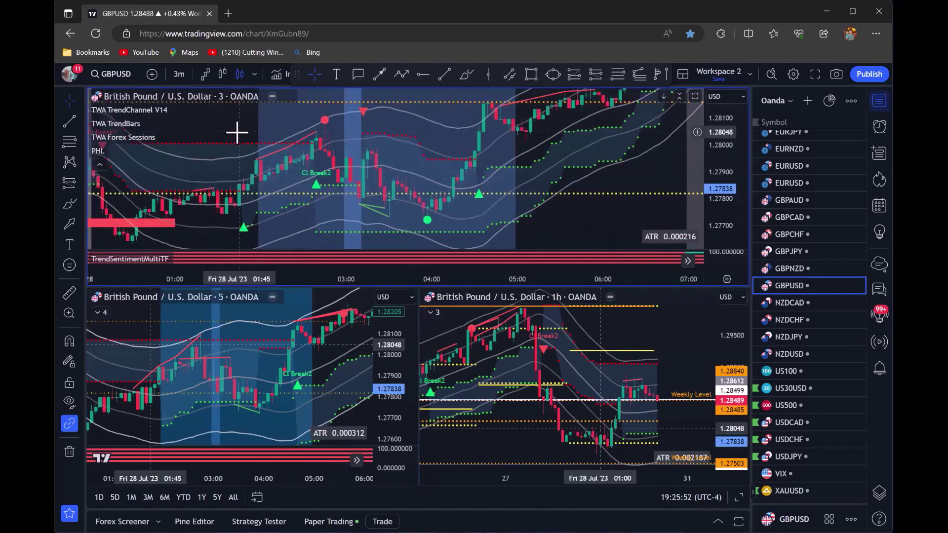
pyautogui.moveTo(237, 131); pyautogui.dragTo(225, 146)
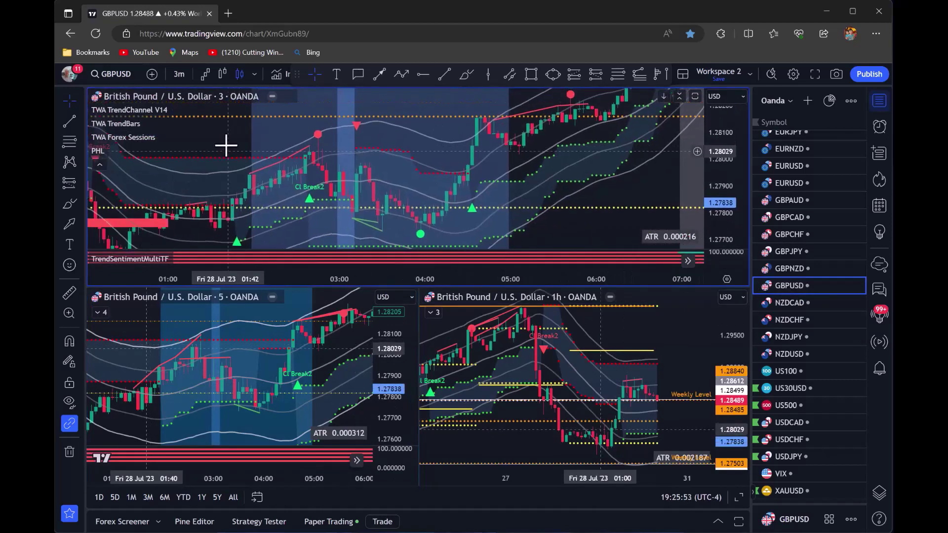
# Place a short position on the GBPUSD 3-minute chart at 1.28044 with stop 1.28207 and target 1.27841, and flag the pair in the watchlist.
pyautogui.click(574, 74)
pyautogui.click(323, 151)
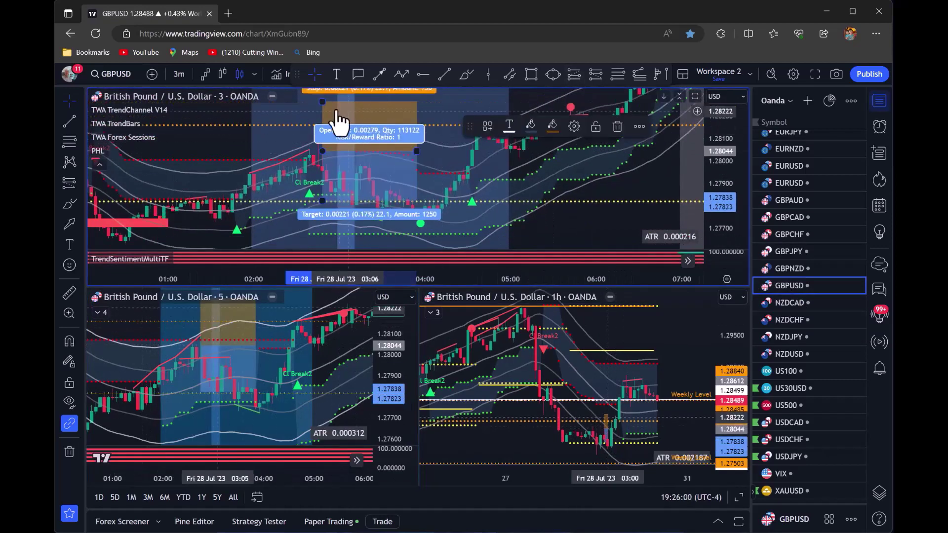
pyautogui.moveTo(323, 103); pyautogui.dragTo(322, 115)
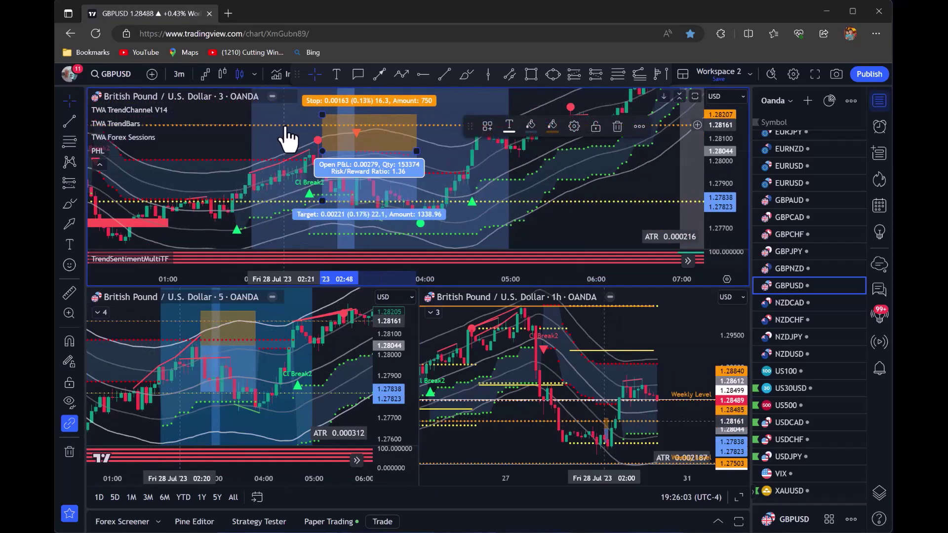
pyautogui.moveTo(220, 135); pyautogui.dragTo(203, 136)
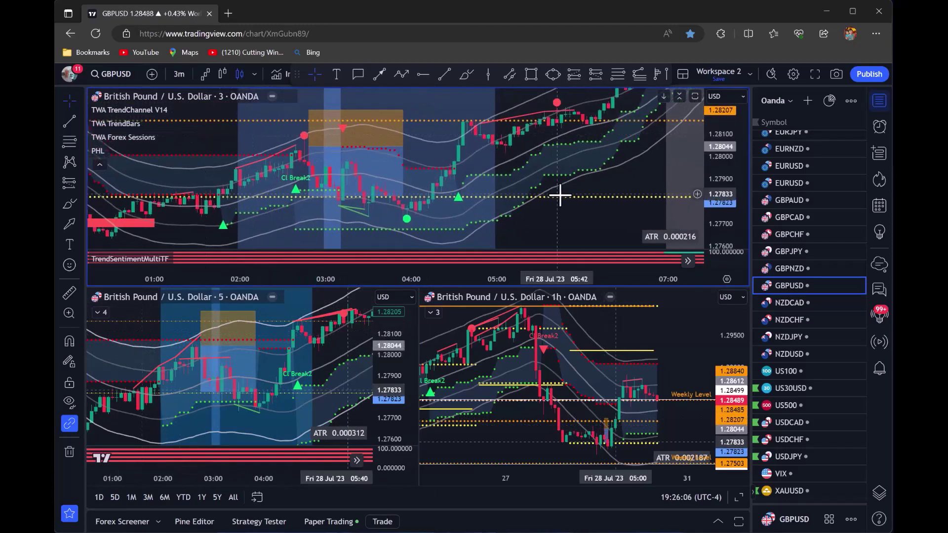
pyautogui.moveTo(309, 195); pyautogui.dragTo(310, 191)
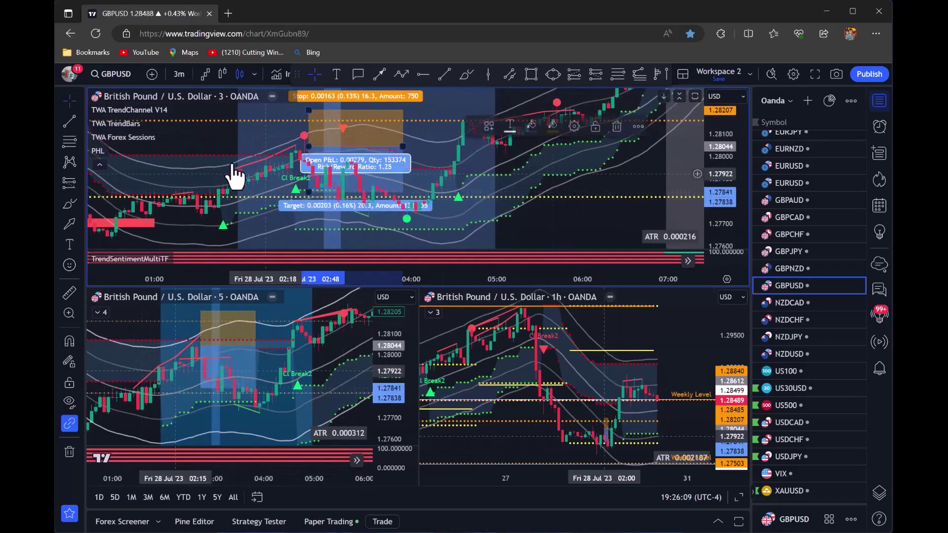
pyautogui.click(206, 144)
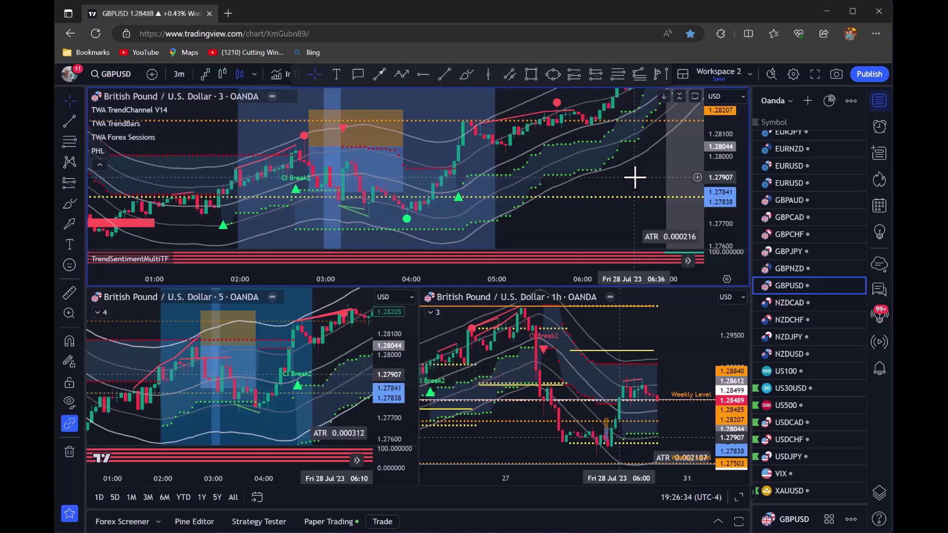
pyautogui.click(756, 285)
pyautogui.click(802, 286)
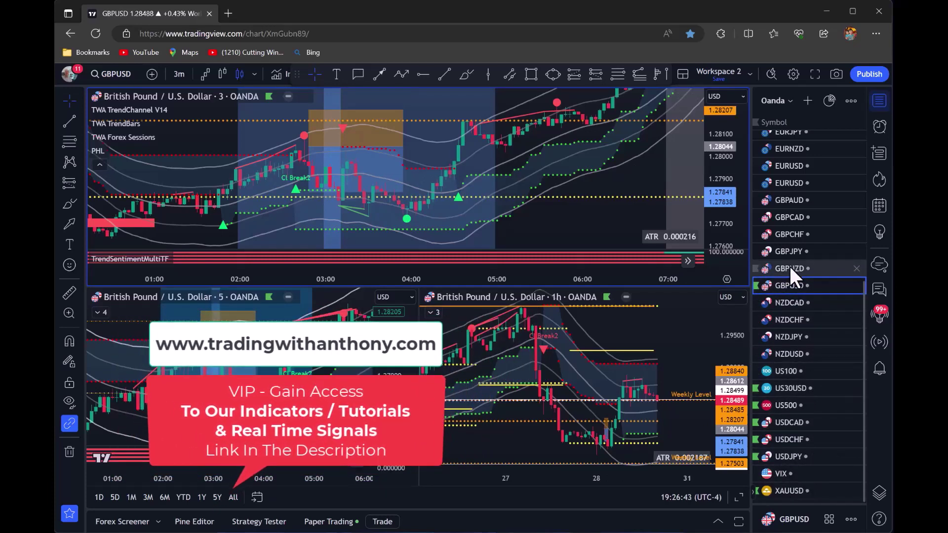
# Switch the charts to GBPNZD and rescale the 3-minute price axis so the candles fill the pane.
pyautogui.click(789, 268)
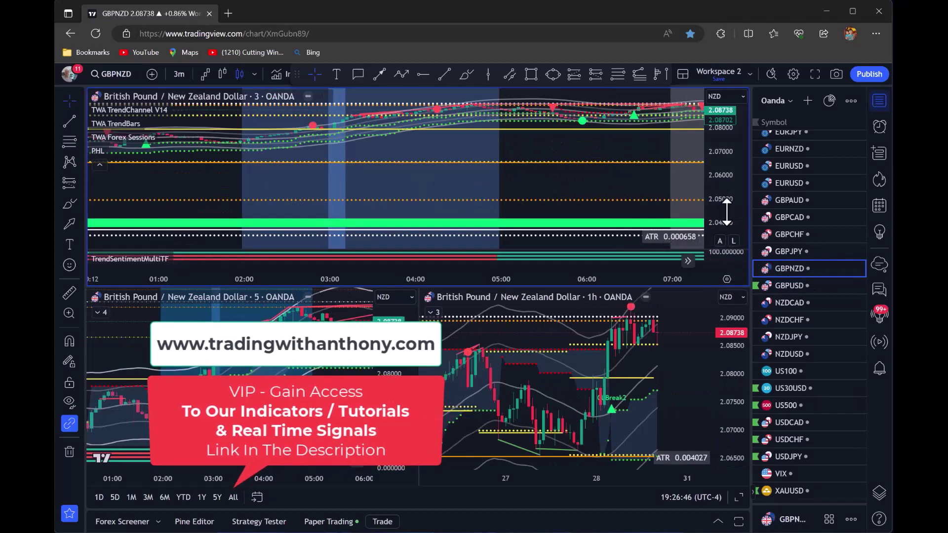
pyautogui.moveTo(727, 212); pyautogui.dragTo(727, 94)
pyautogui.moveTo(565, 144); pyautogui.dragTo(633, 233)
pyautogui.moveTo(130, 357); pyautogui.dragTo(130, 357)
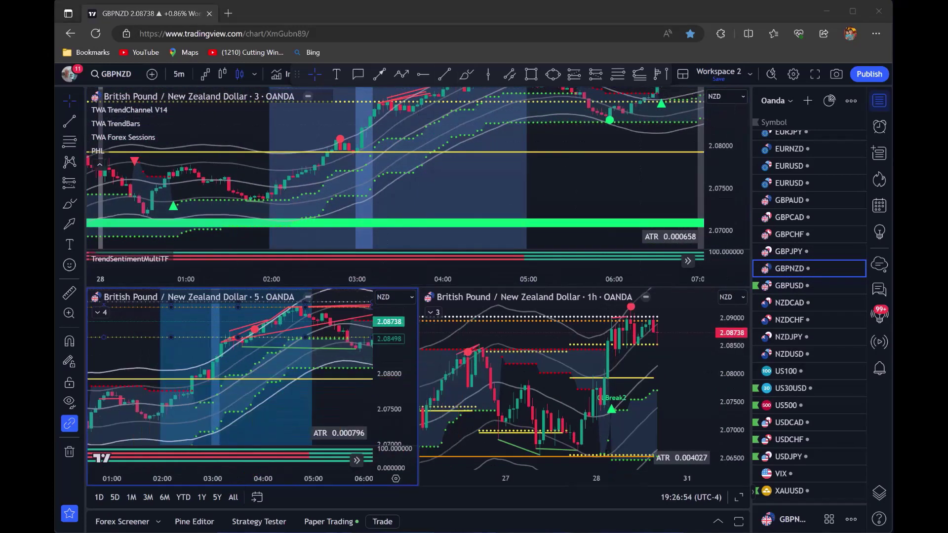
# Circle the GBPNZD pullback lows, the green band and the trend sentiment lines, adding an arrow on the 5-minute chart.
pyautogui.moveTo(276, 177); pyautogui.dragTo(236, 185)
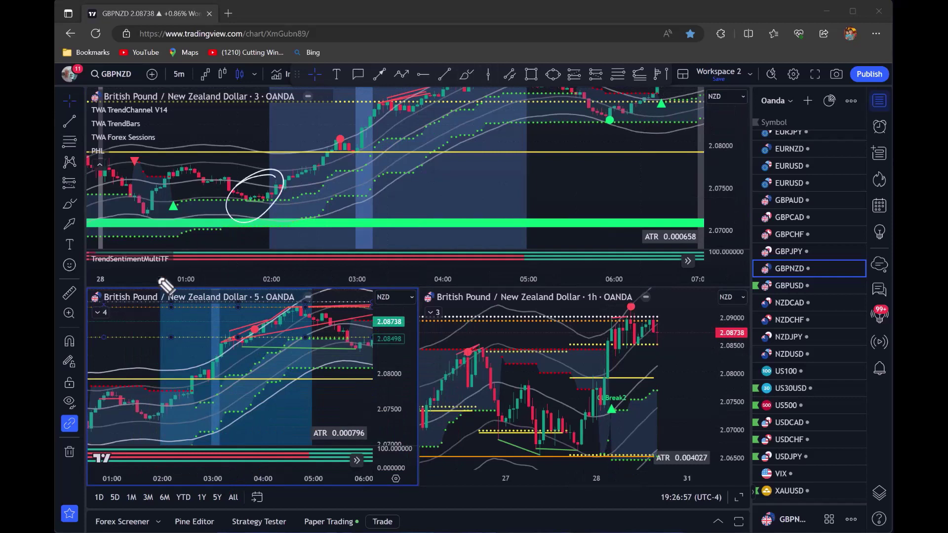
pyautogui.moveTo(152, 399); pyautogui.dragTo(141, 396)
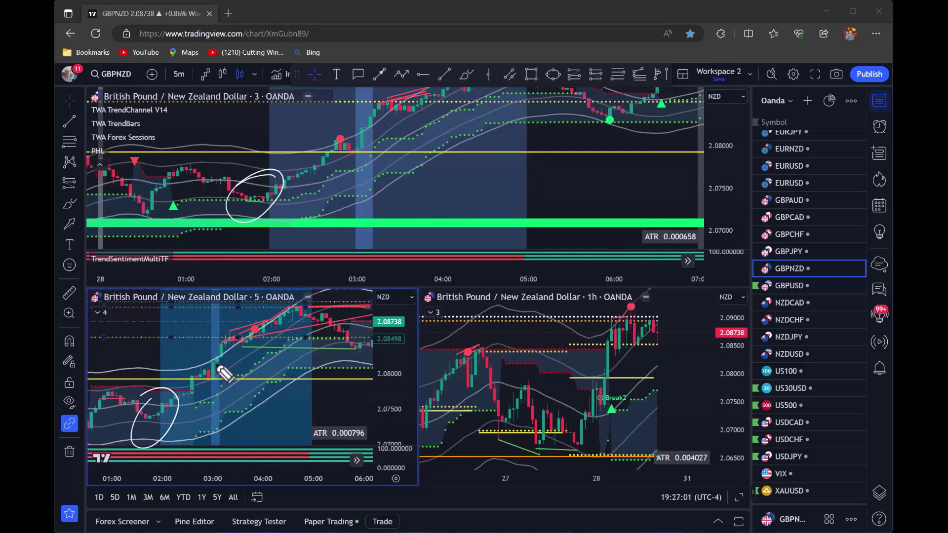
pyautogui.moveTo(345, 207); pyautogui.dragTo(304, 242)
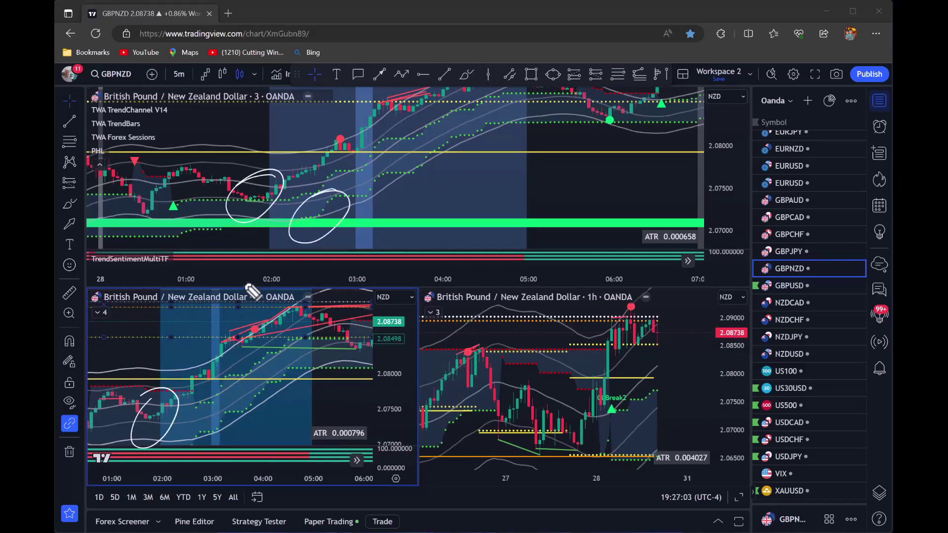
pyautogui.moveTo(363, 249)
pyautogui.mouseDown()
pyautogui.moveTo(339, 259)
pyautogui.moveTo(380, 234)
pyautogui.mouseUp()
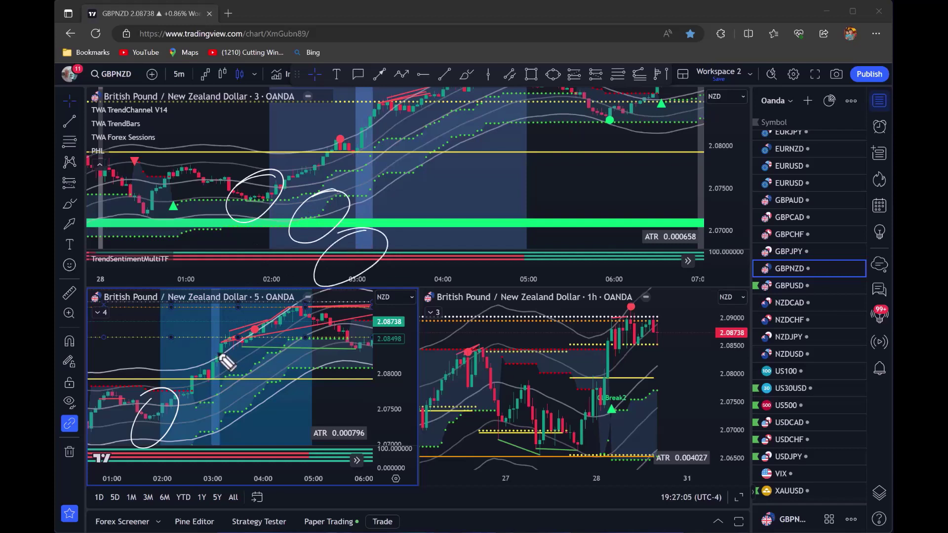
pyautogui.moveTo(200, 420)
pyautogui.mouseDown()
pyautogui.moveTo(225, 443)
pyautogui.moveTo(184, 424)
pyautogui.mouseUp()
pyautogui.moveTo(279, 389)
pyautogui.mouseDown()
pyautogui.moveTo(217, 441)
pyautogui.moveTo(251, 428)
pyautogui.mouseUp()
# Handwrite "3m" on the GBPNZD 3-minute chart and circle its trend sentiment lines near 04:30.
pyautogui.moveTo(527, 129); pyautogui.dragTo(504, 181)
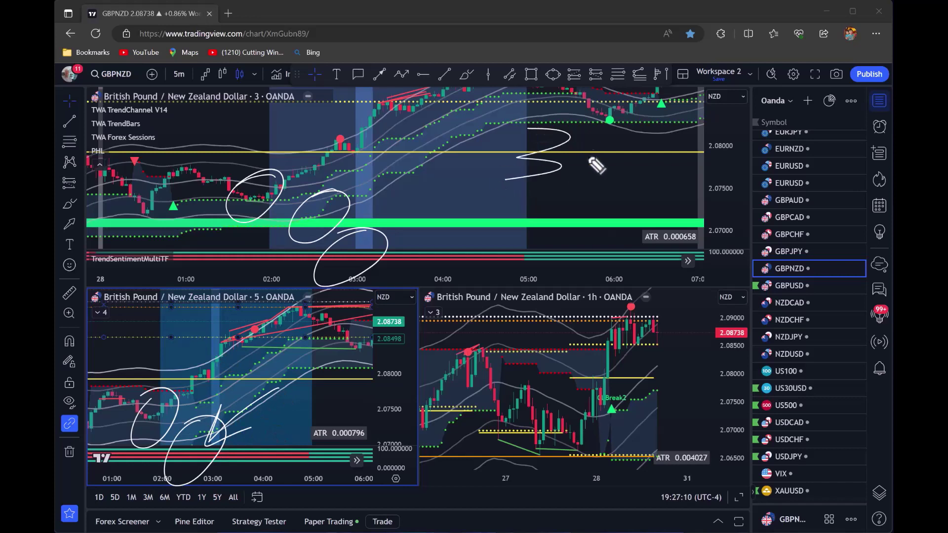
pyautogui.moveTo(584, 181); pyautogui.dragTo(628, 175)
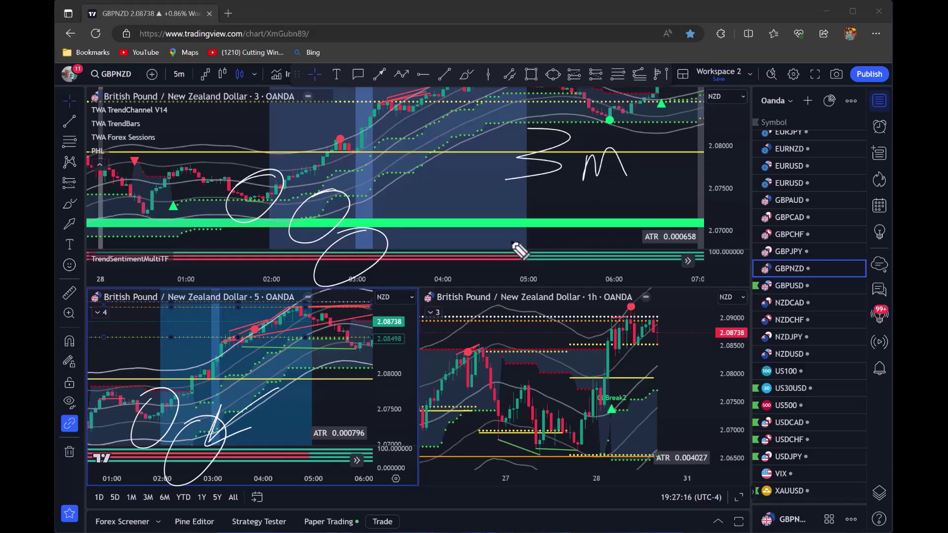
pyautogui.moveTo(521, 252)
pyautogui.mouseDown()
pyautogui.moveTo(546, 246)
pyautogui.moveTo(499, 237)
pyautogui.mouseUp()
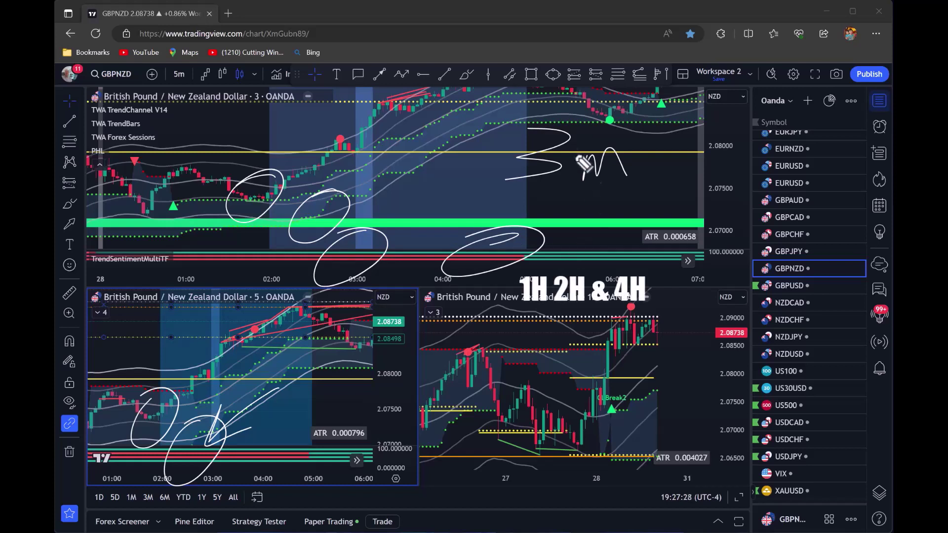
# Handwrite "5m" on the 5-minute chart, mark its sentiment lines with circles and an arrow, and clear the annotations.
pyautogui.moveTo(150, 327)
pyautogui.mouseDown()
pyautogui.moveTo(155, 365)
pyautogui.moveTo(179, 293)
pyautogui.mouseUp()
pyautogui.moveTo(184, 330); pyautogui.dragTo(225, 342)
pyautogui.moveTo(331, 371); pyautogui.dragTo(287, 454)
pyautogui.moveTo(291, 396); pyautogui.dragTo(338, 398)
pyautogui.moveTo(289, 436); pyautogui.dragTo(303, 473)
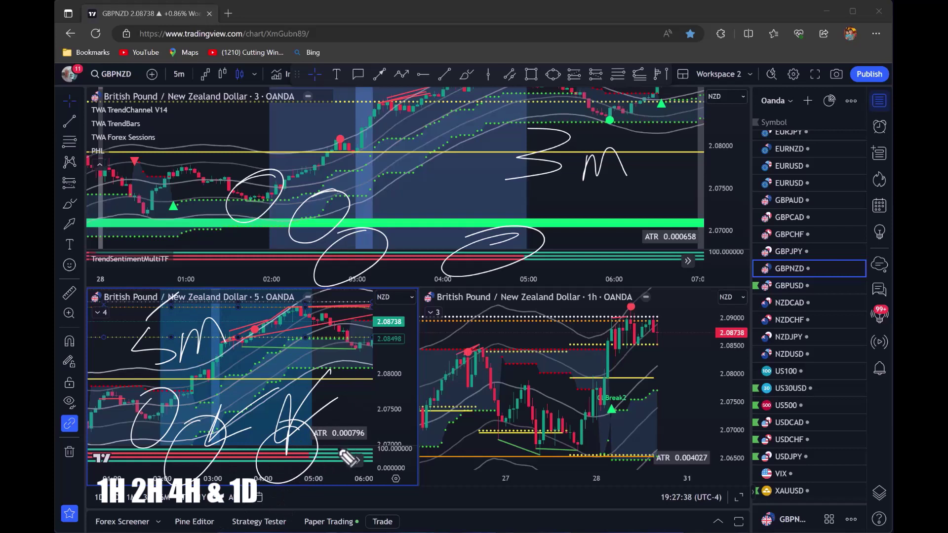
pyautogui.moveTo(345, 461); pyautogui.dragTo(363, 447)
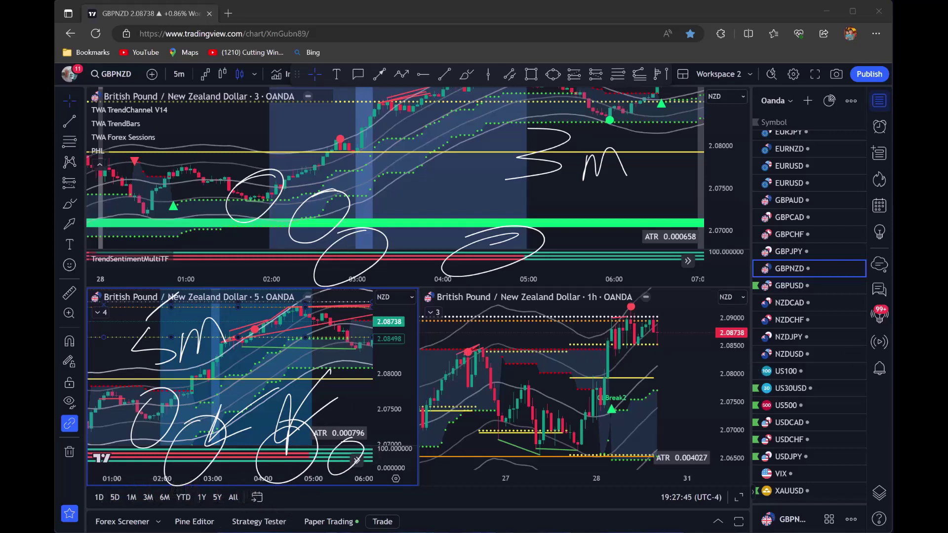
pyautogui.press('e')
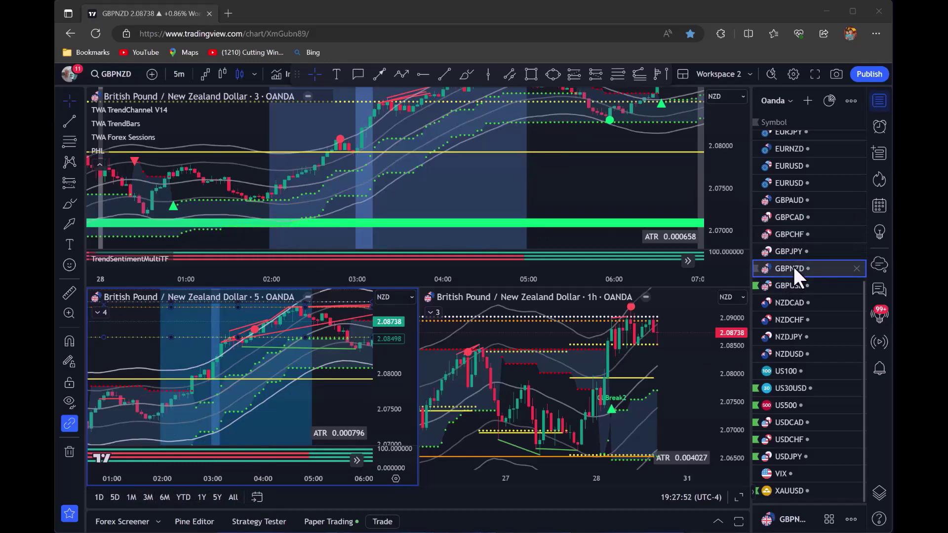
# On GBPJPY, place an example position at the 3-minute swing high before 03:00 and flag the pair in the watchlist.
pyautogui.click(790, 251)
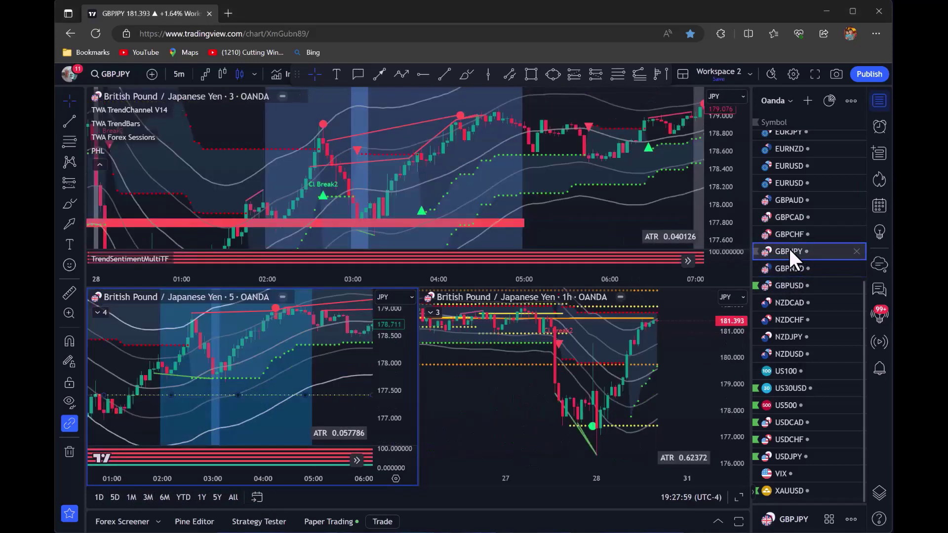
pyautogui.moveTo(329, 381); pyautogui.dragTo(319, 415)
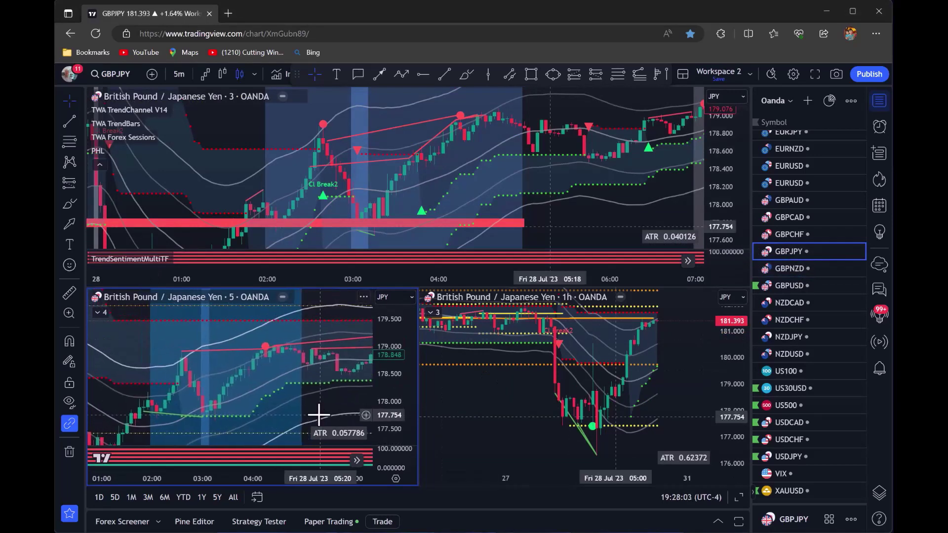
pyautogui.click(596, 74)
pyautogui.click(327, 137)
pyautogui.click(800, 251)
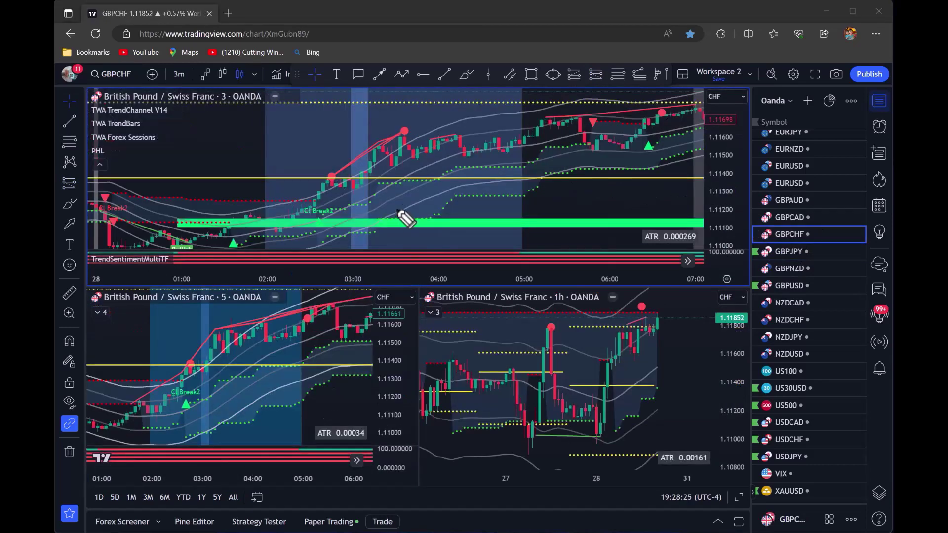
# Circle the green band and trend sentiment lines on the GBPCHF 3-minute chart and cross out the setup.
pyautogui.moveTo(406, 200); pyautogui.dragTo(391, 200)
pyautogui.moveTo(440, 241)
pyautogui.mouseDown()
pyautogui.moveTo(459, 251)
pyautogui.moveTo(416, 232)
pyautogui.mouseUp()
pyautogui.moveTo(312, 140); pyautogui.dragTo(396, 226)
pyautogui.moveTo(405, 116); pyautogui.dragTo(279, 250)
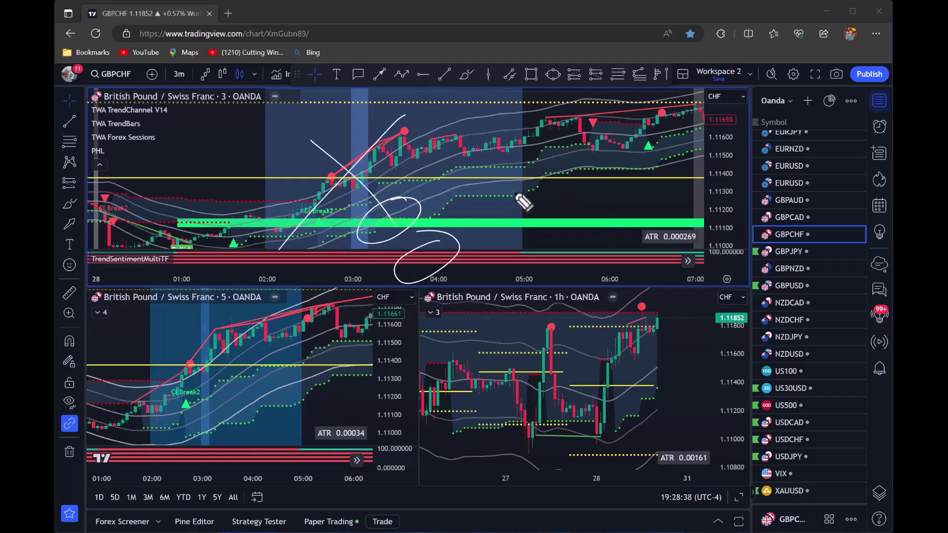
# Mark the GBPCHF 3-minute chart with a rising arrow, an arrow down to the green band and a circle near 05:00, and clear the annotations.
pyautogui.moveTo(489, 182); pyautogui.dragTo(524, 174)
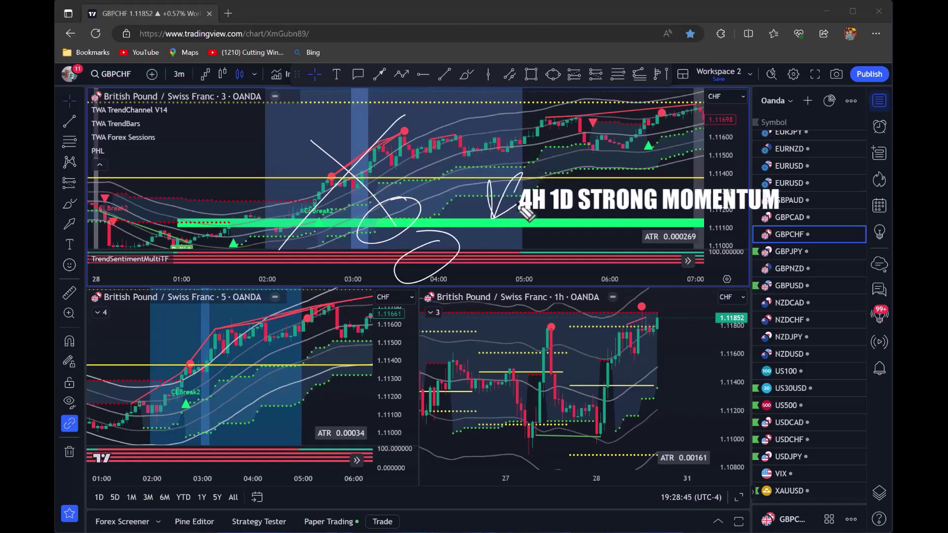
pyautogui.moveTo(274, 194)
pyautogui.mouseDown()
pyautogui.moveTo(377, 137)
pyautogui.moveTo(367, 174)
pyautogui.mouseUp()
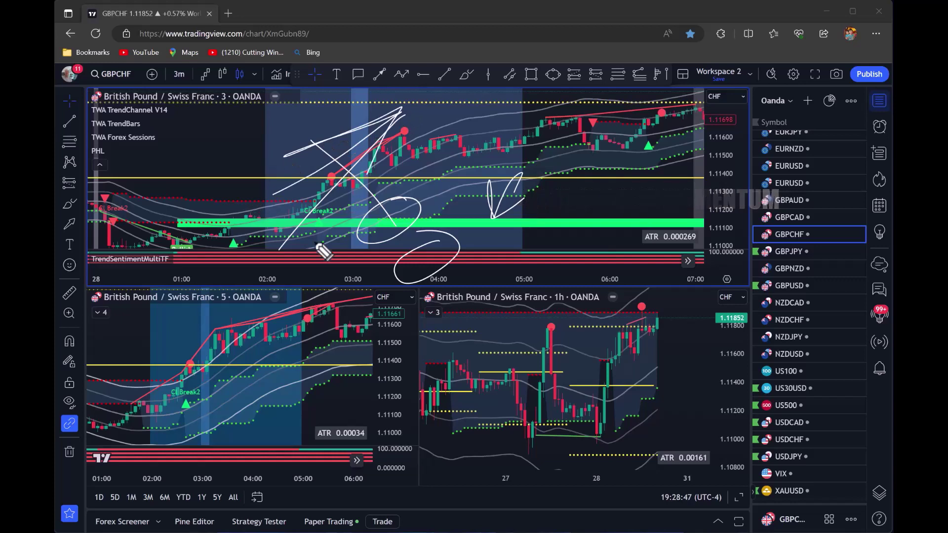
pyautogui.moveTo(516, 243)
pyautogui.mouseDown()
pyautogui.moveTo(545, 251)
pyautogui.moveTo(516, 244)
pyautogui.moveTo(530, 261)
pyautogui.mouseUp()
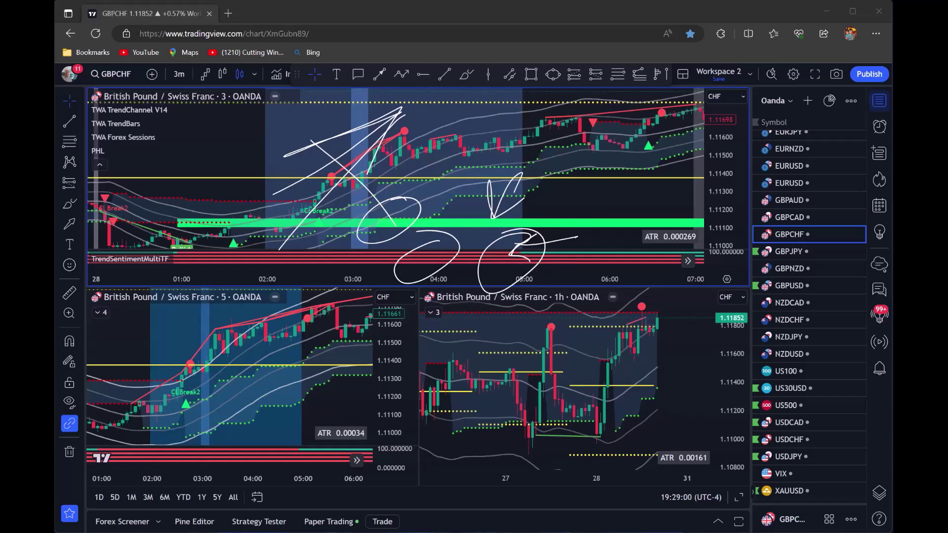
pyautogui.press('Escape')
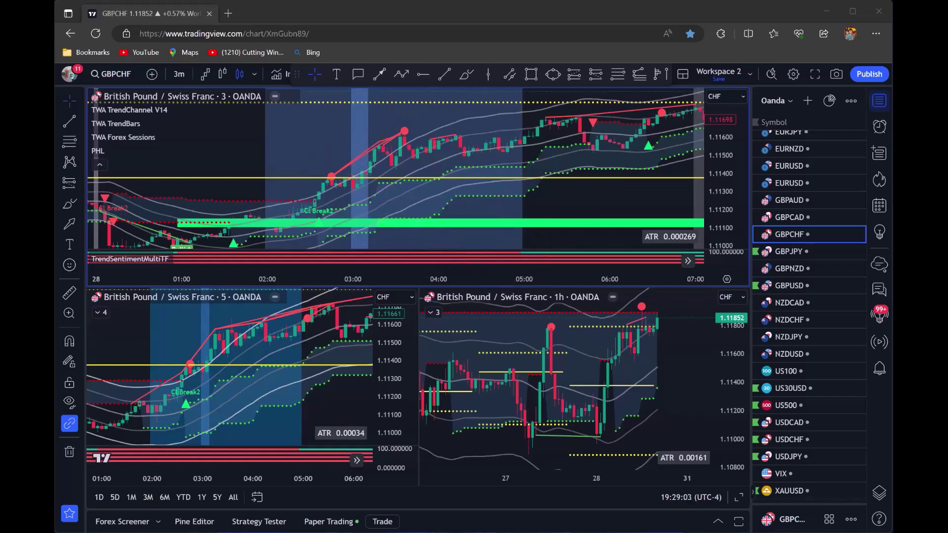
# Open the GBPCAD charts and flag the pair red in the watchlist.
pyautogui.click(789, 216)
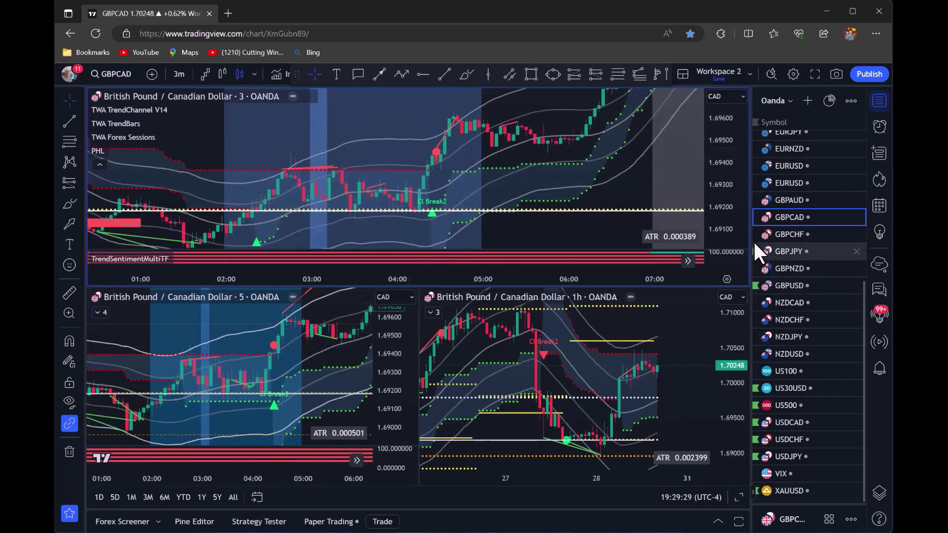
pyautogui.click(763, 216)
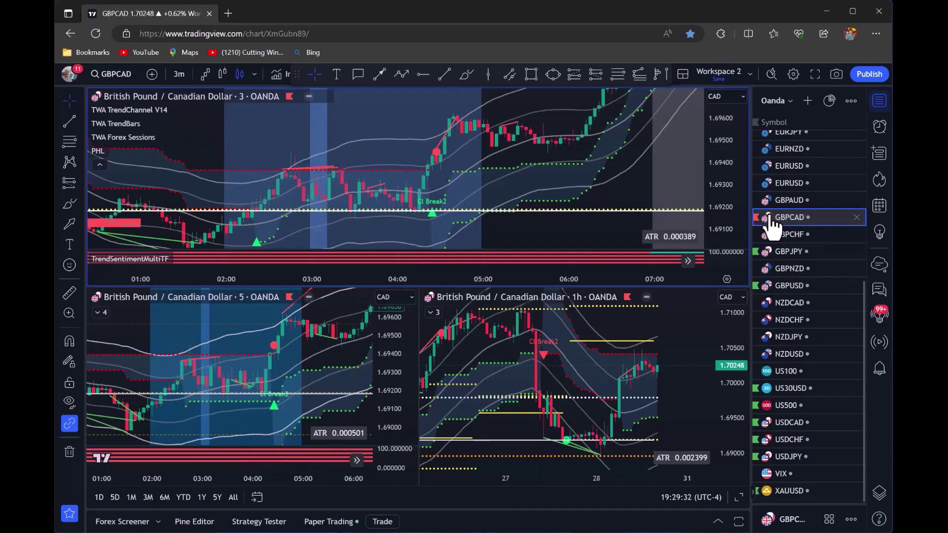